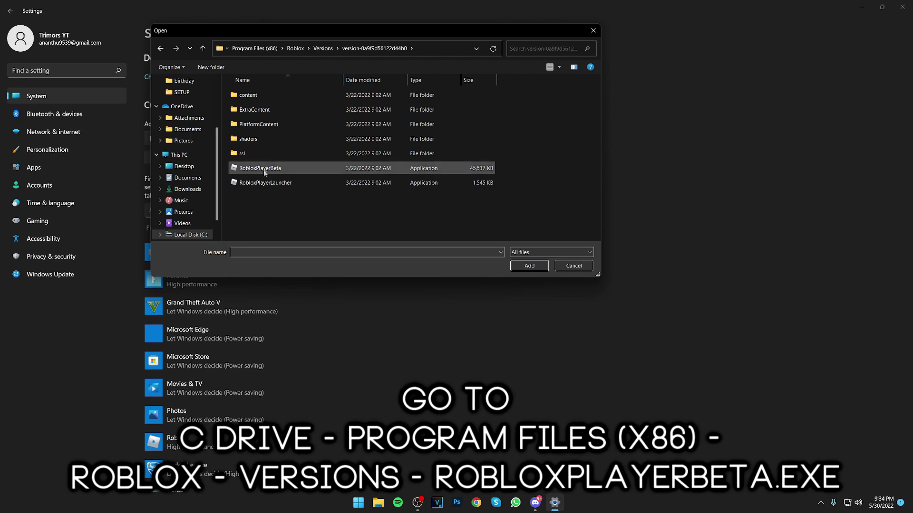
Add RobloxPlayerBeta to the app graphics list and set its graphics preference to High performance.
click(279, 169)
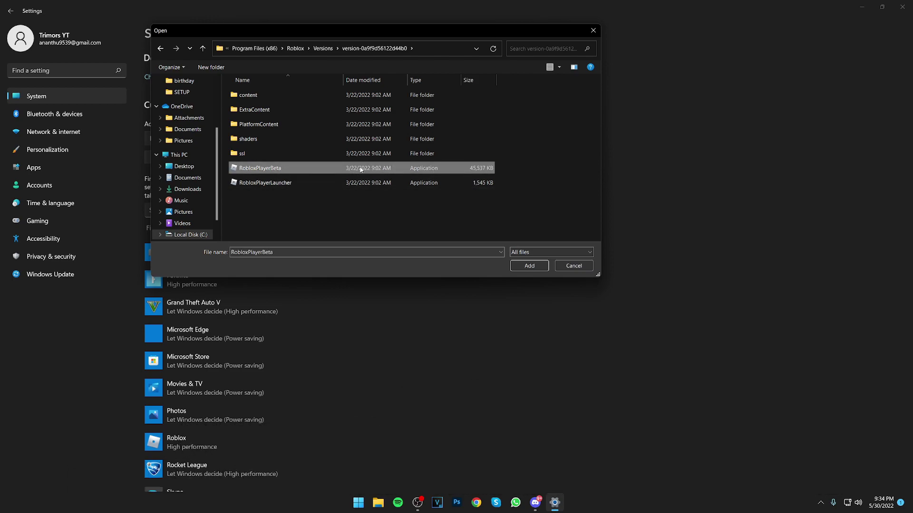
click(529, 265)
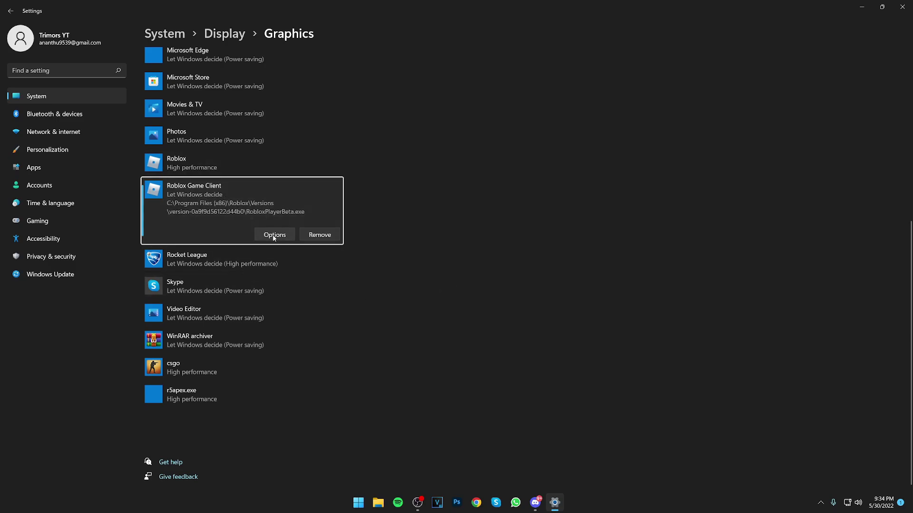
click(274, 236)
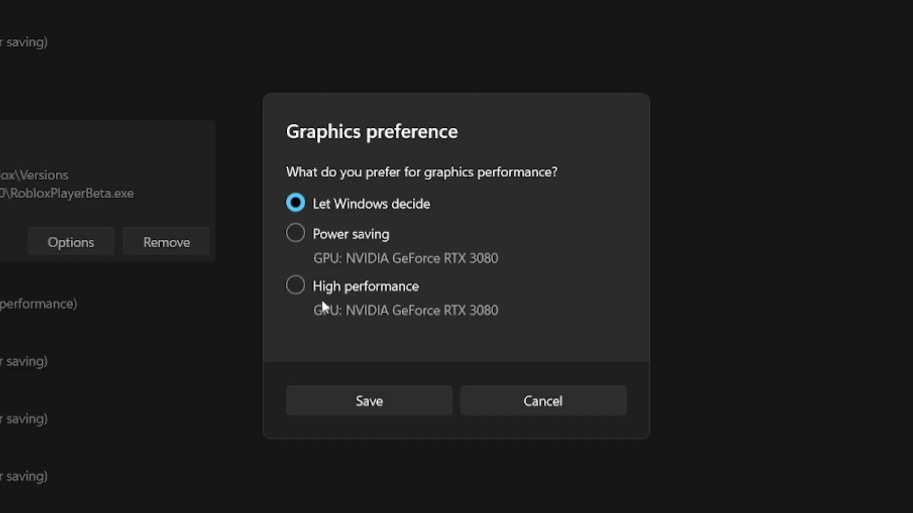
click(315, 286)
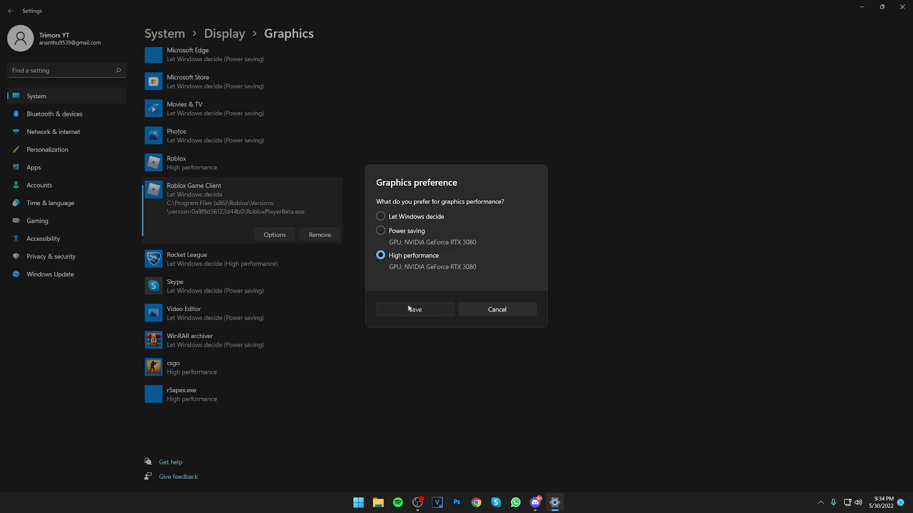
click(363, 397)
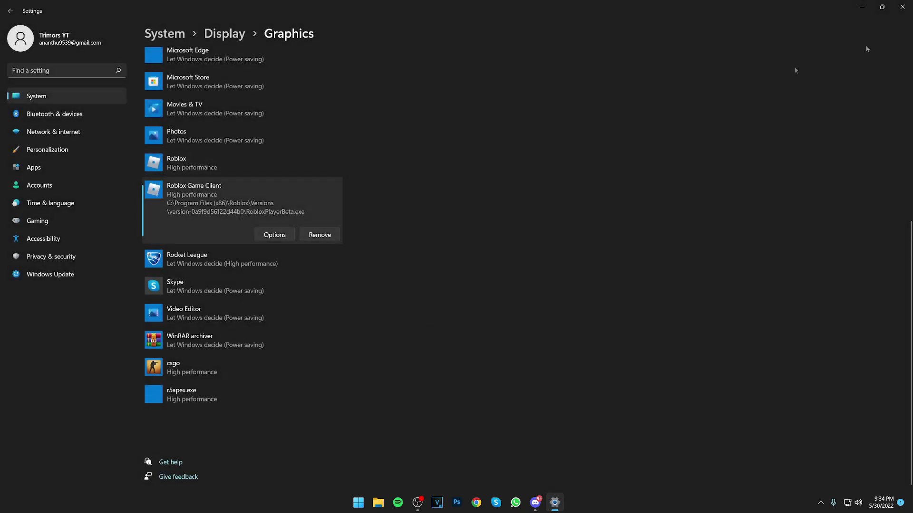
click(902, 6)
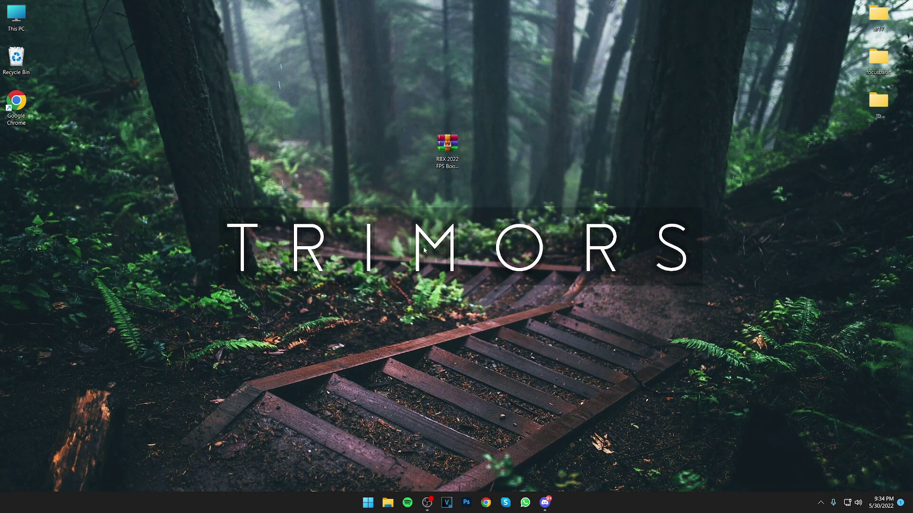
Open the version-0a9f9d56122d44b0 folder under Program Files (x86), Roblox, Versions on Local Disk (C:).
double_click(16, 16)
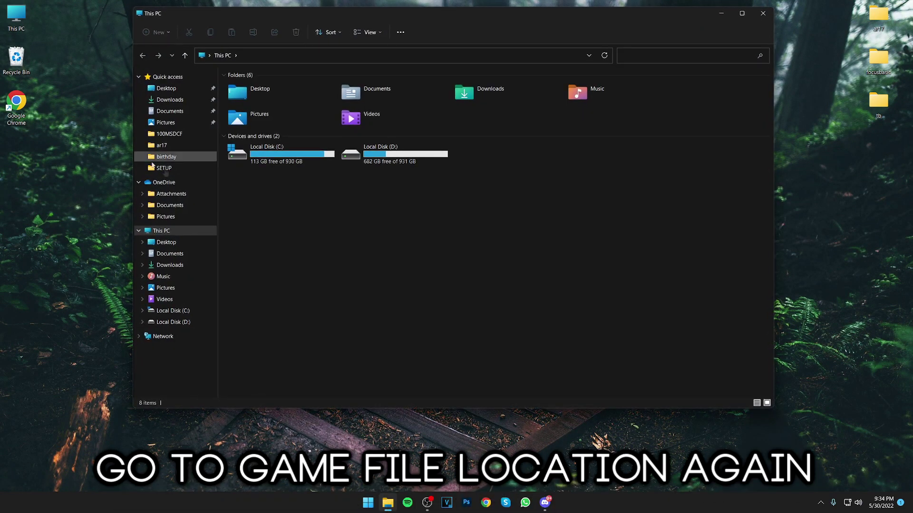
double_click(304, 153)
double_click(290, 192)
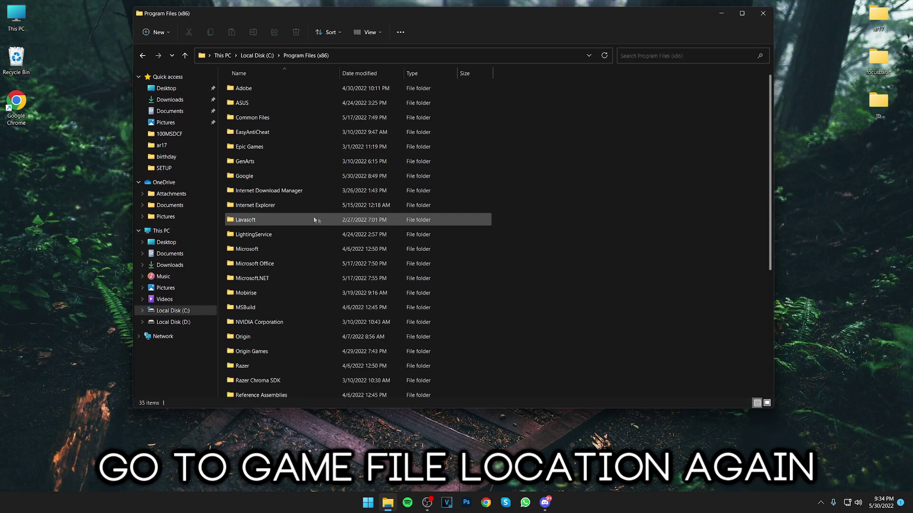
scroll(361, 309, down, 2)
double_click(342, 333)
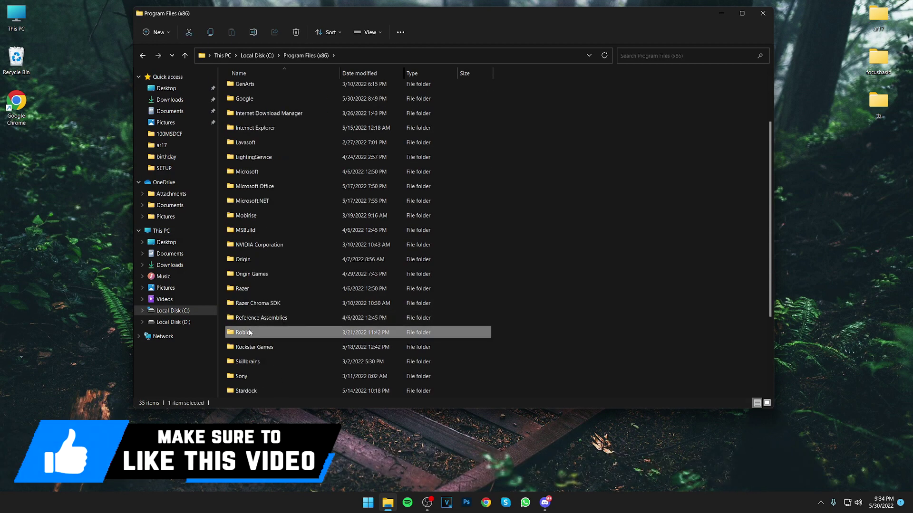
double_click(258, 88)
double_click(257, 89)
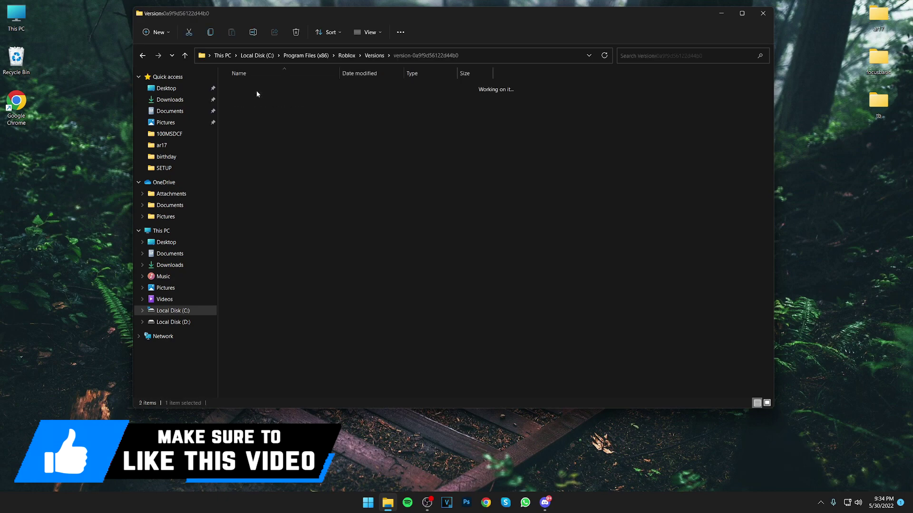
Open the compatibility settings in the properties of the RobloxPlayerBeta application.
click(336, 203)
click(305, 193)
right_click(260, 190)
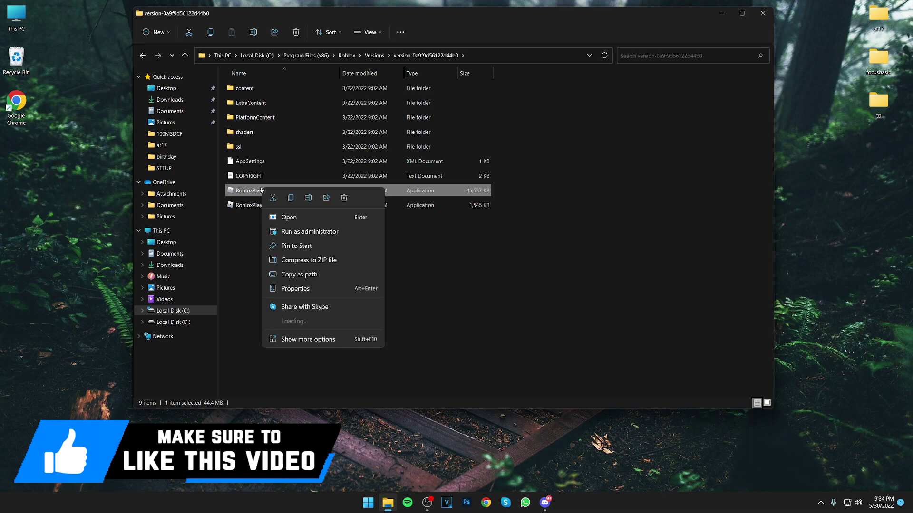
click(304, 288)
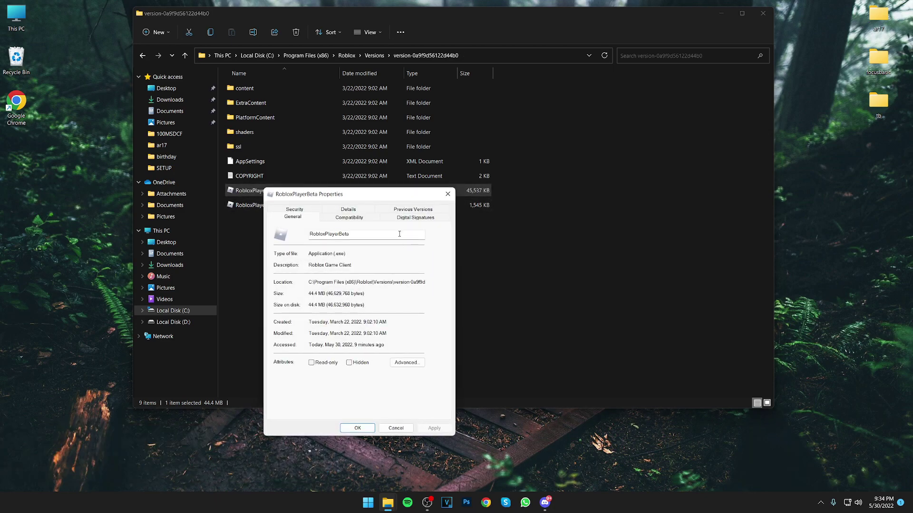
drag(363, 255, 448, 112)
click(431, 138)
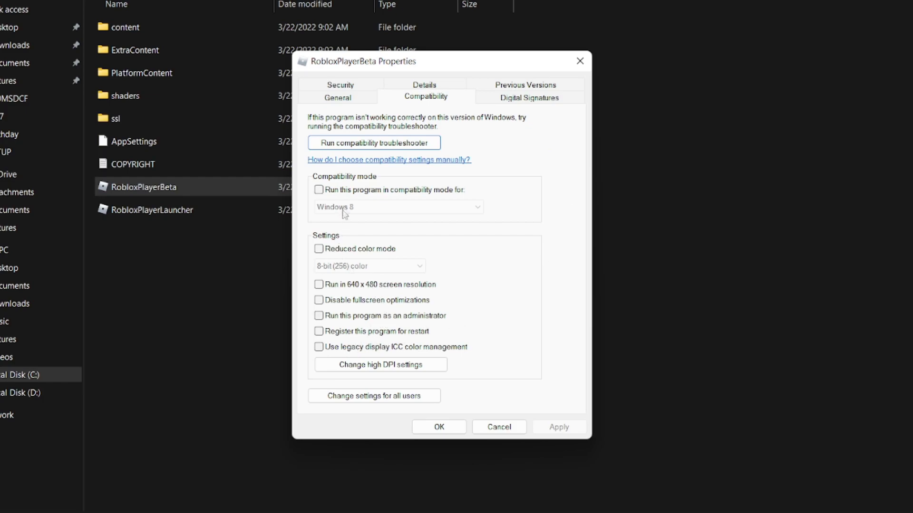
Override RobloxPlayerBeta's high DPI scaling with Application scaling and disable its fullscreen optimizations.
click(377, 367)
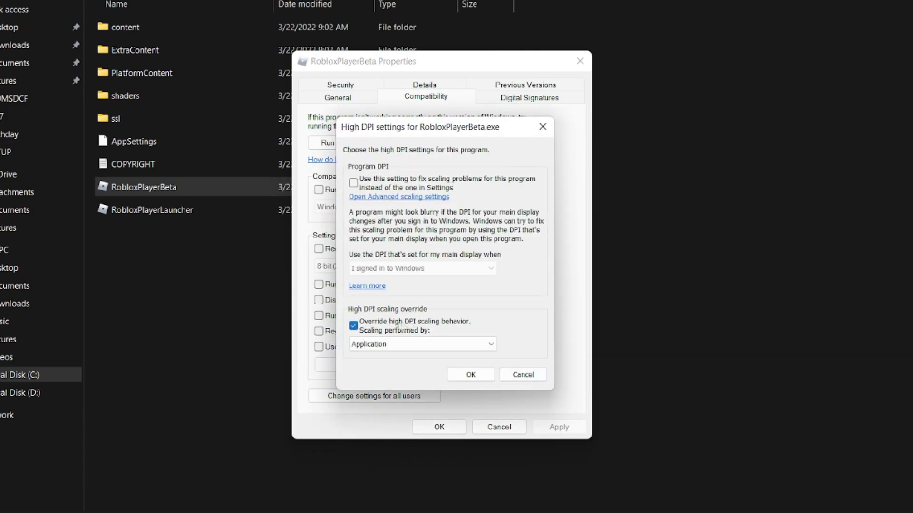
click(475, 376)
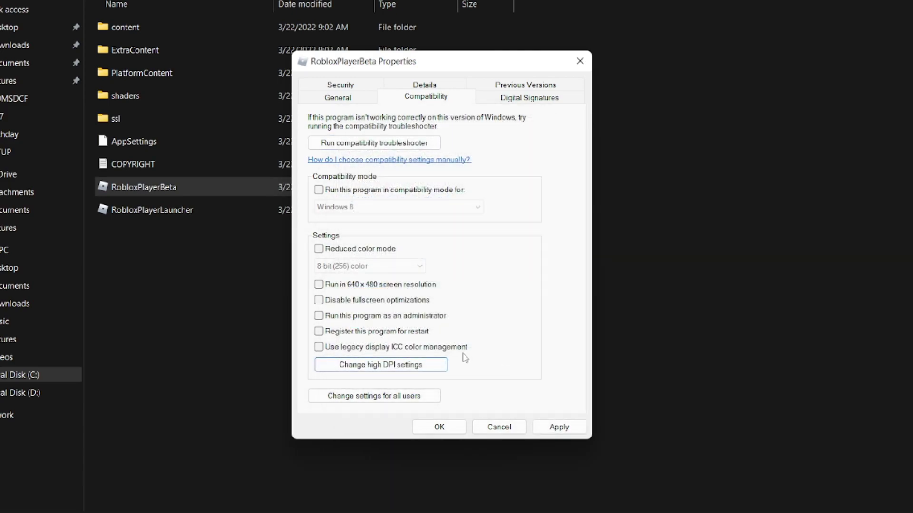
click(319, 300)
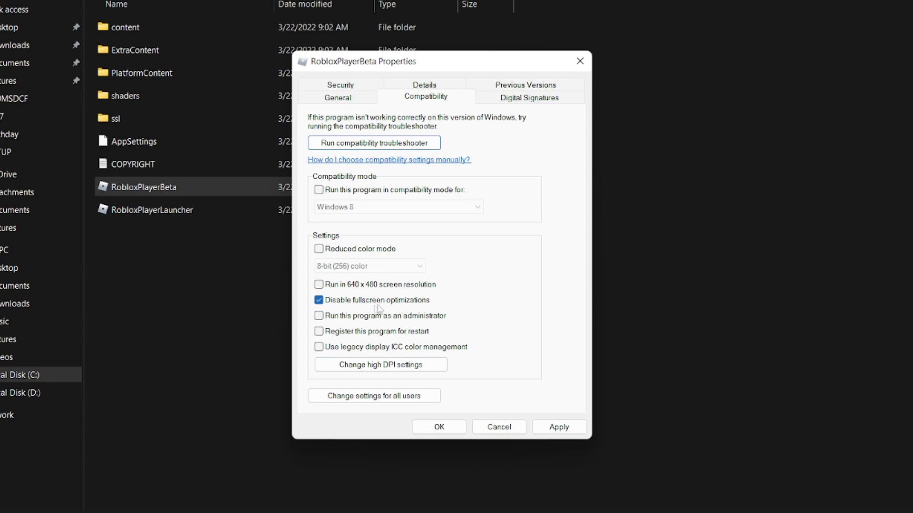
click(558, 427)
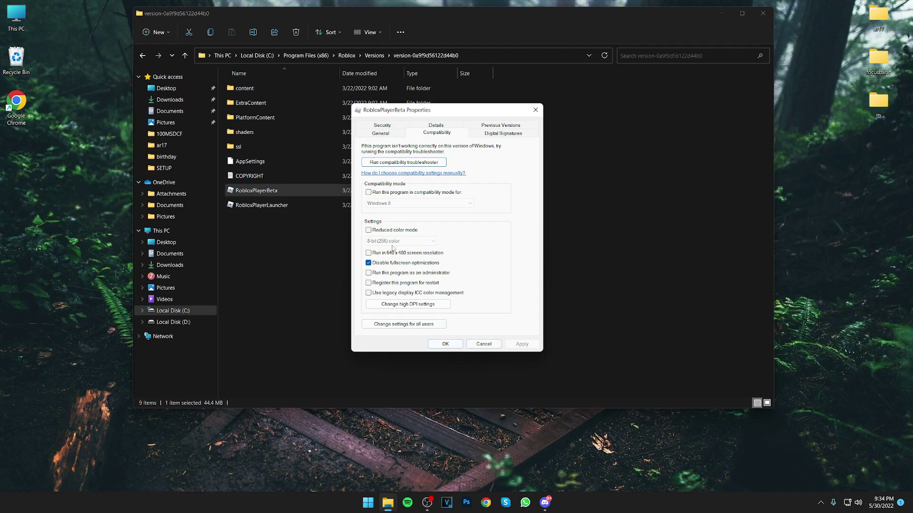
click(445, 344)
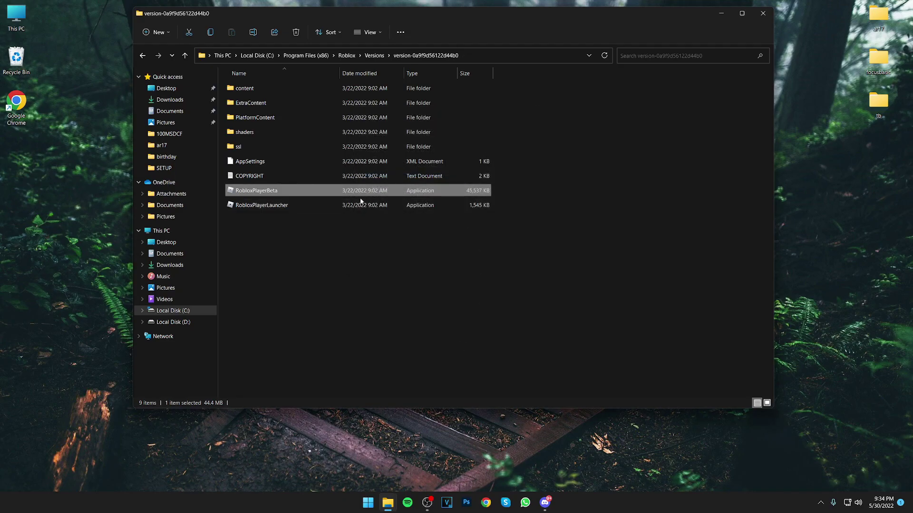
click(373, 245)
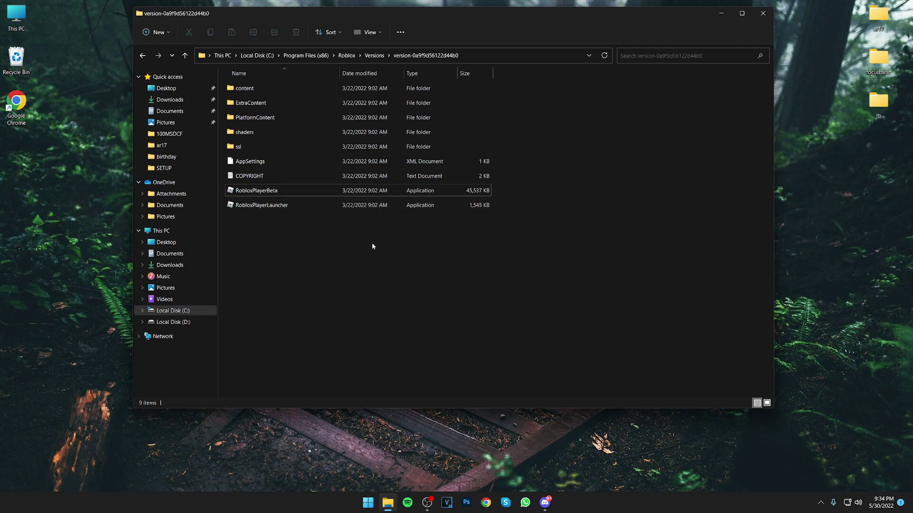
click(763, 14)
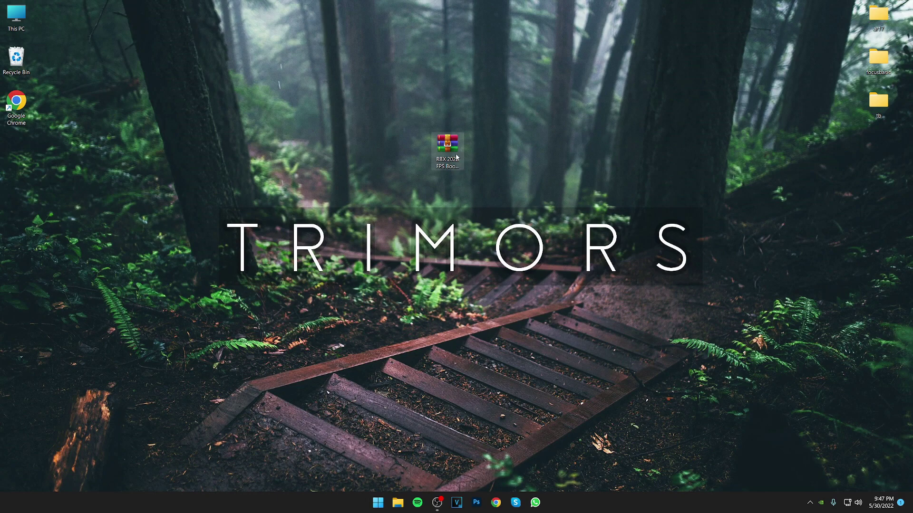
Extract the RBX 2022 FPS Boost Pack folder from its archive to the desktop and place it beside the archive.
double_click(456, 157)
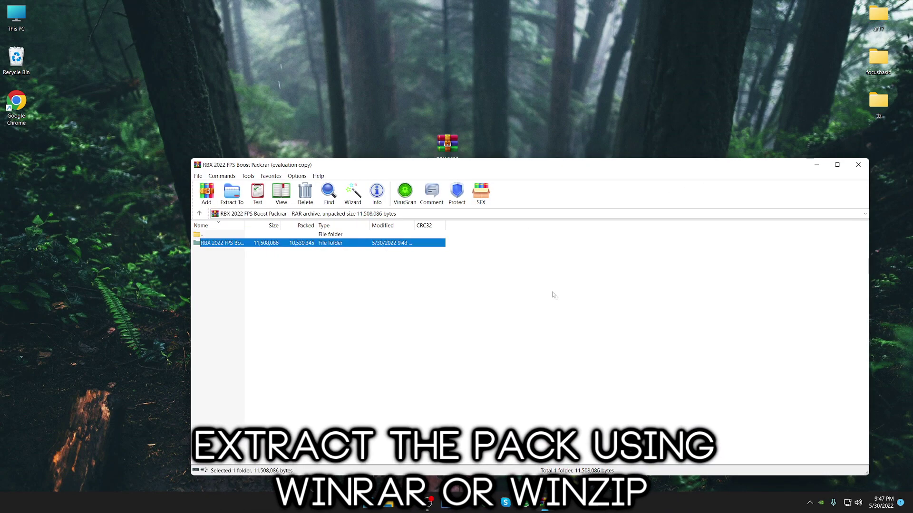
click(572, 316)
drag(404, 243, 513, 143)
click(857, 164)
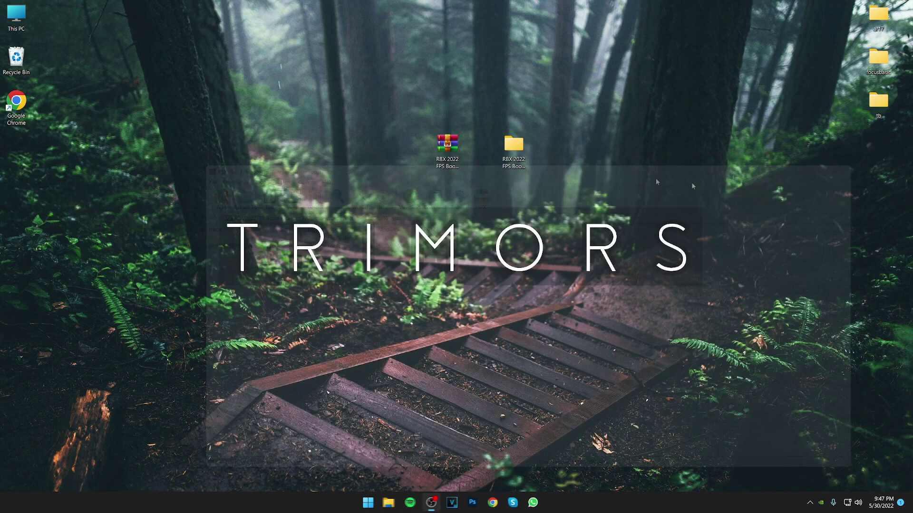
drag(514, 176, 481, 178)
Open the Cleanup folder inside the extracted RBX 2022 FPS Boost Pack folder.
double_click(481, 177)
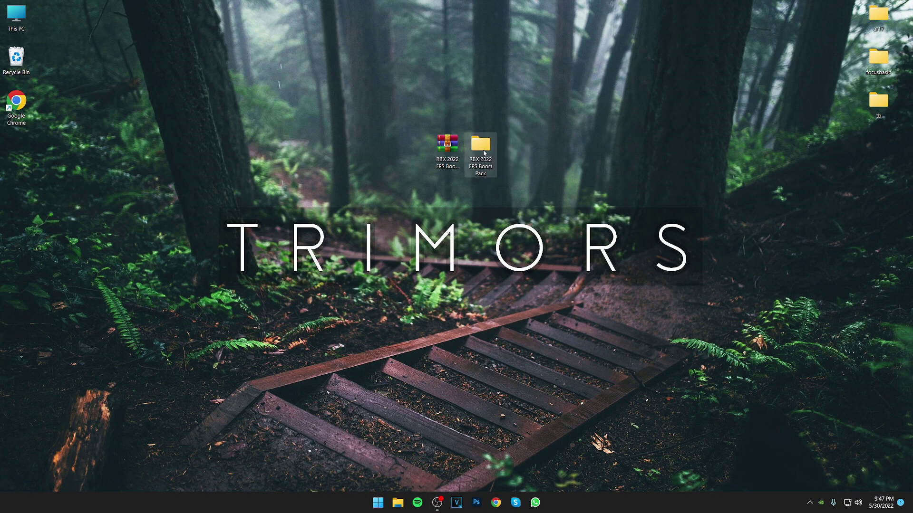
drag(282, 232, 288, 129)
click(329, 277)
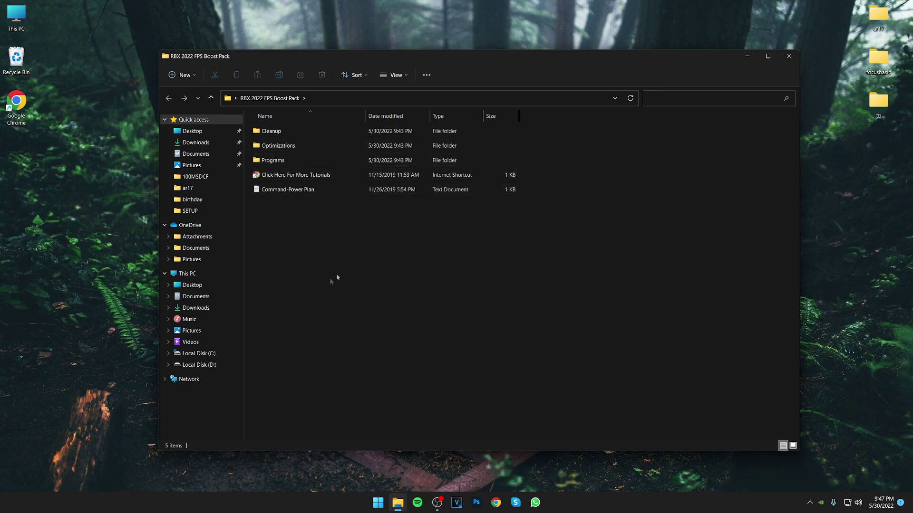
double_click(287, 132)
click(284, 132)
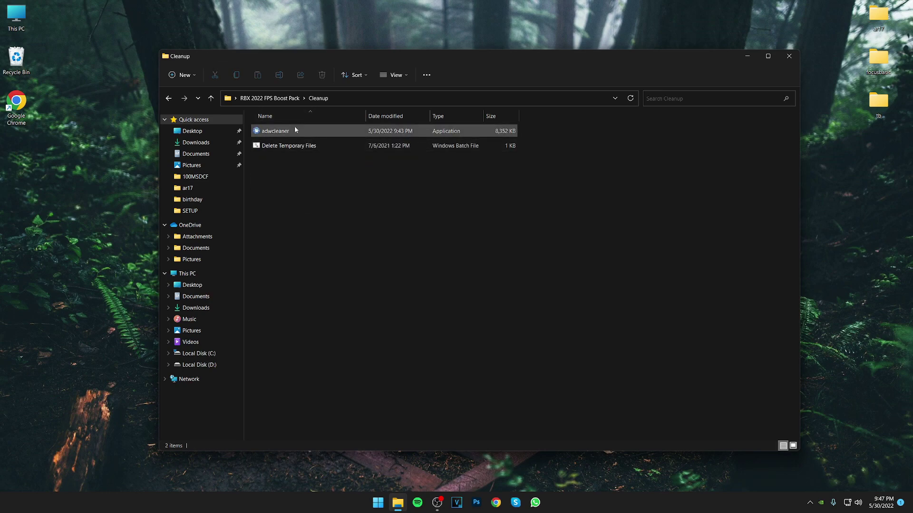
Run adwcleaner as administrator, scan the system for adware and skip the basic repair.
right_click(385, 131)
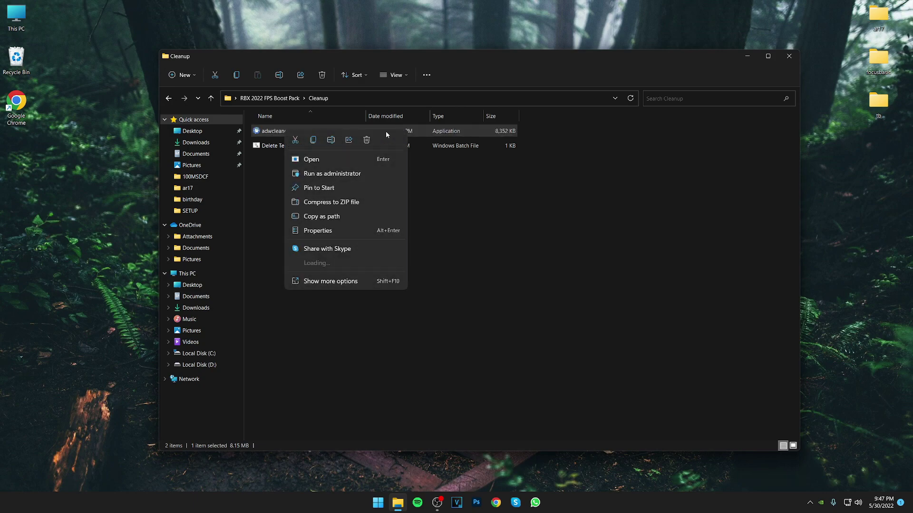
click(348, 174)
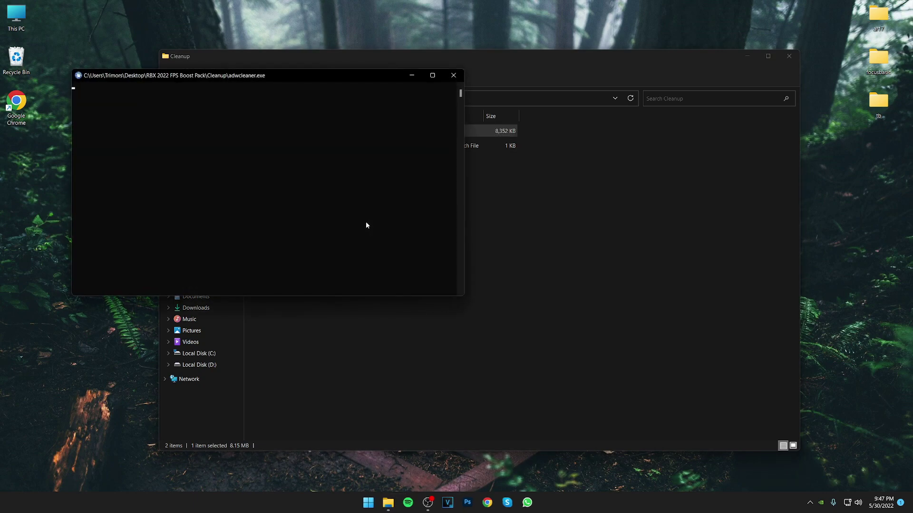
click(466, 265)
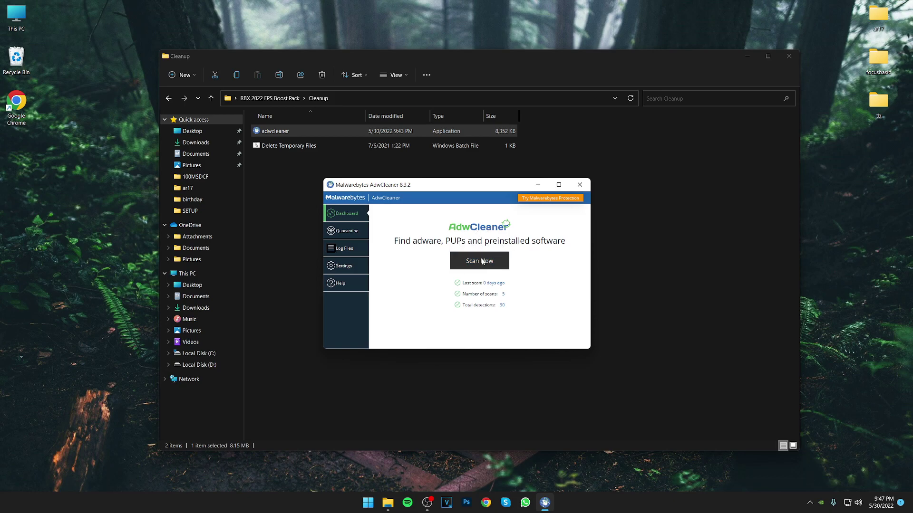
click(483, 261)
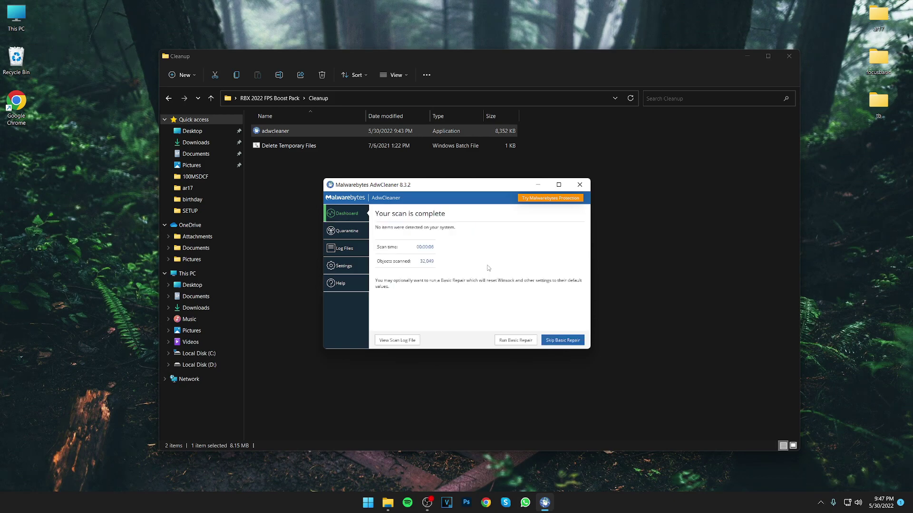
click(558, 341)
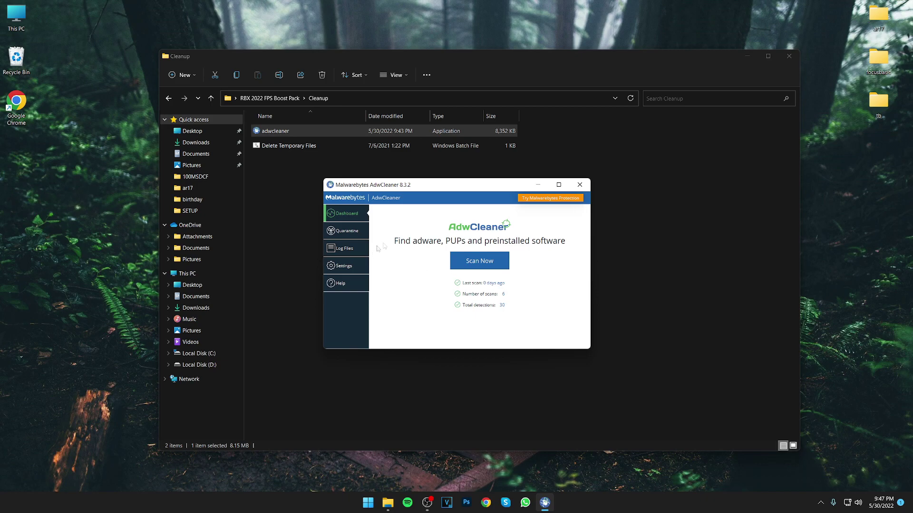
Delete all quarantined items in AdwCleaner and close it.
click(351, 233)
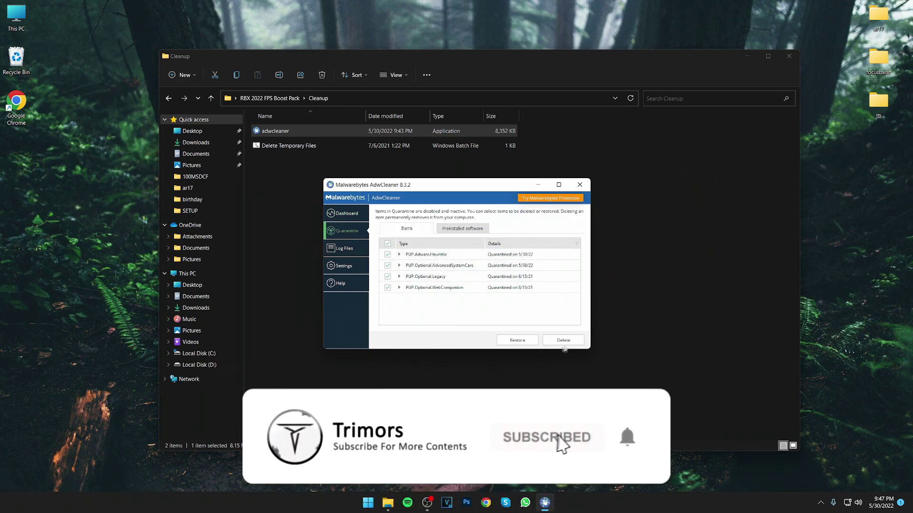
click(580, 340)
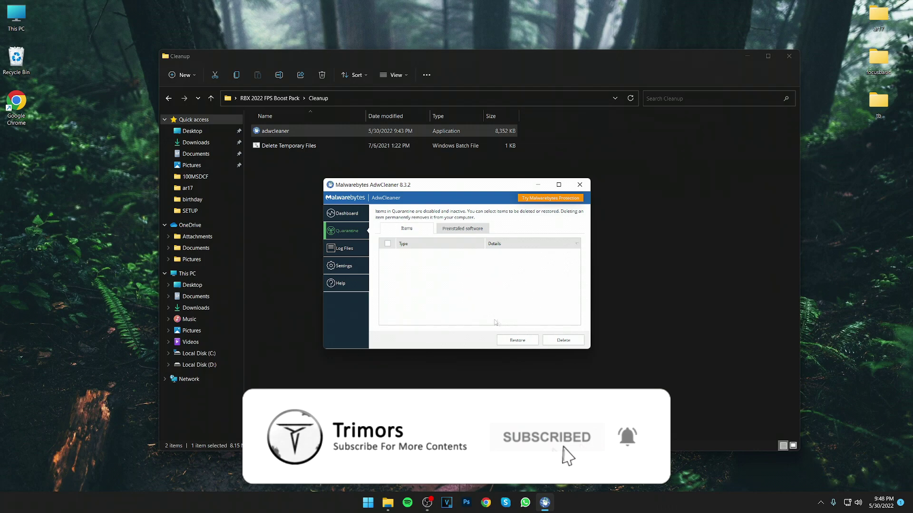
click(579, 185)
Run the Delete Temporary Files batch file as administrator and let it finish.
click(306, 147)
right_click(306, 146)
click(353, 190)
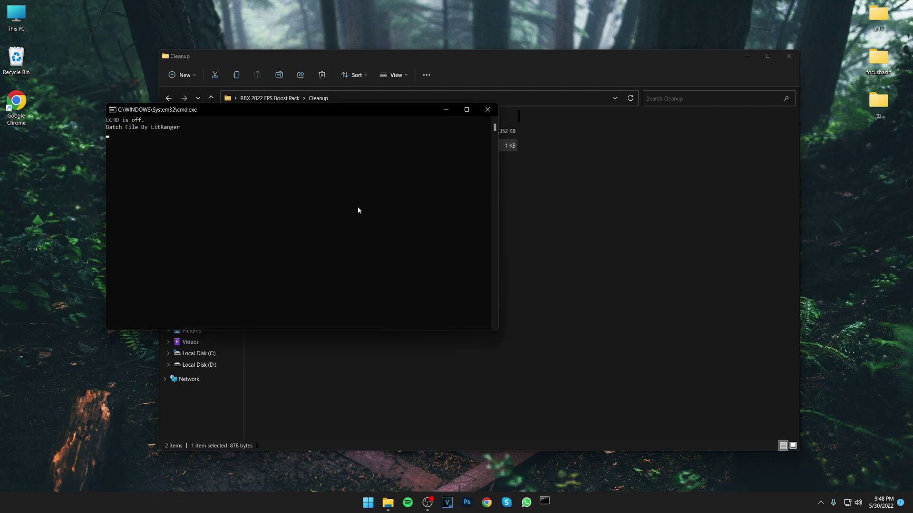
drag(242, 111, 287, 129)
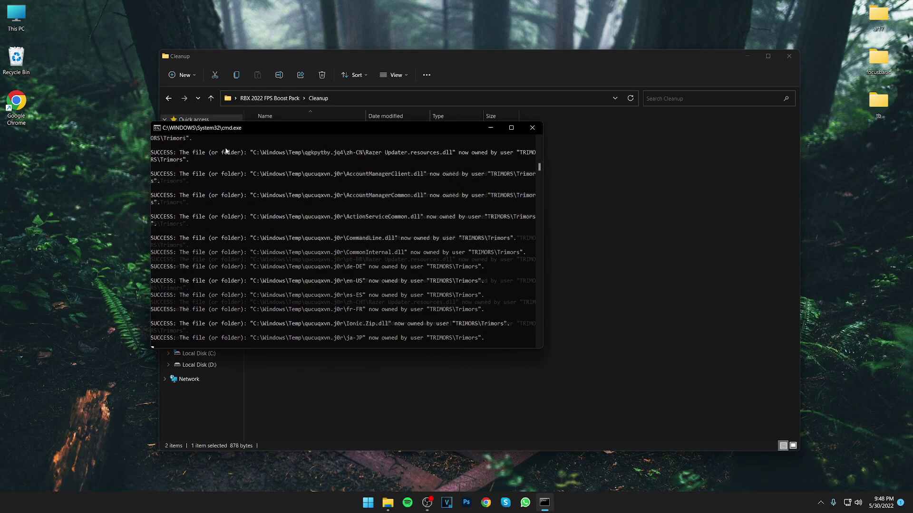
key(Return)
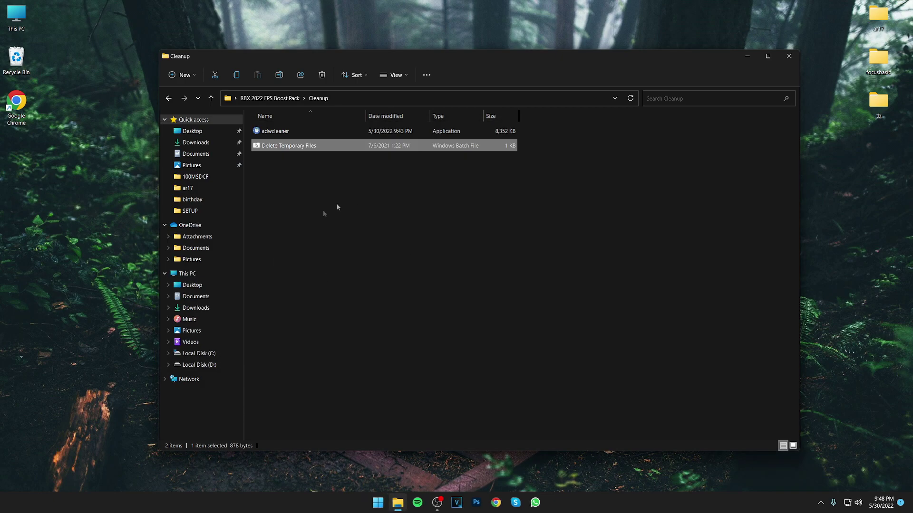
Return to the RBX 2022 FPS Boost Pack folder and open Optimizations > GPU Optimizations > GPU Settings.
click(340, 229)
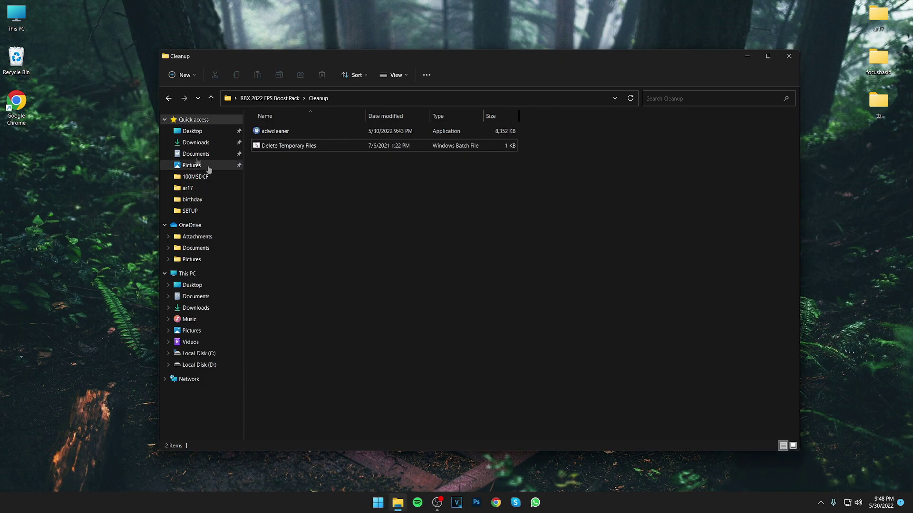
click(169, 99)
click(304, 150)
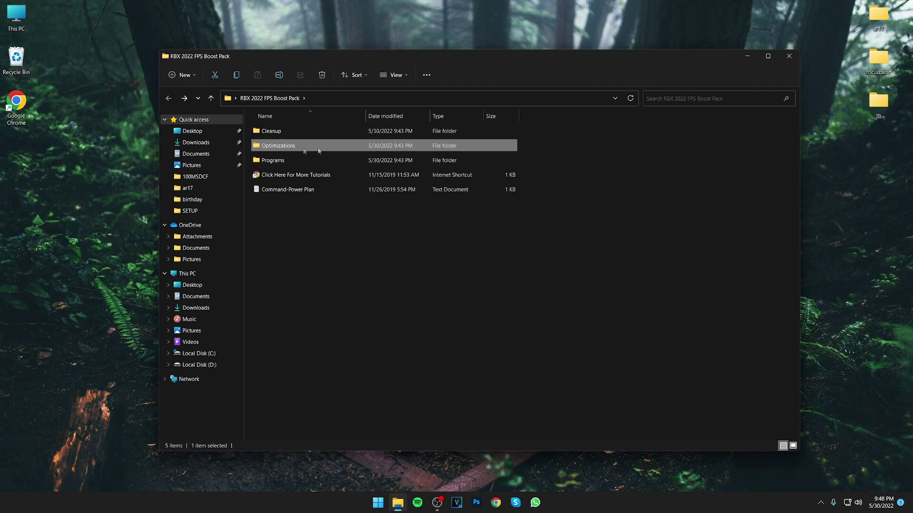
double_click(288, 147)
drag(300, 183, 290, 145)
double_click(299, 131)
double_click(285, 131)
View the recommended graphics settings screenshot in the AMD Settings folder and close it.
double_click(285, 131)
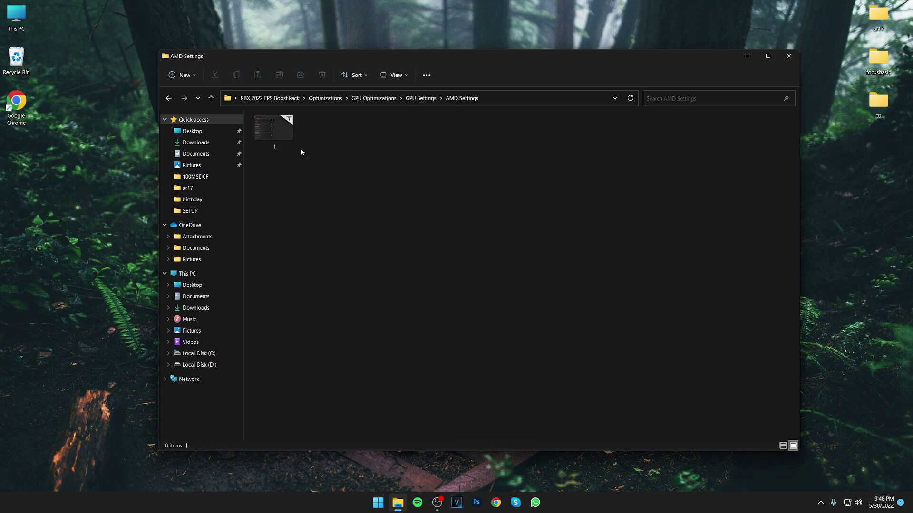
double_click(292, 146)
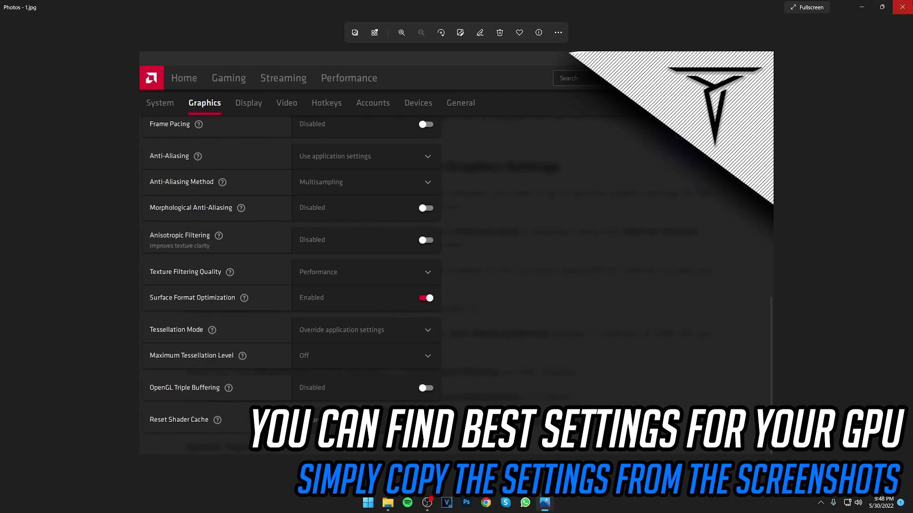
key(alt+F4)
View the recommended Intel HD Graphics settings screenshots in the Intel folder of GPU Settings and close them.
click(168, 98)
double_click(281, 142)
double_click(280, 149)
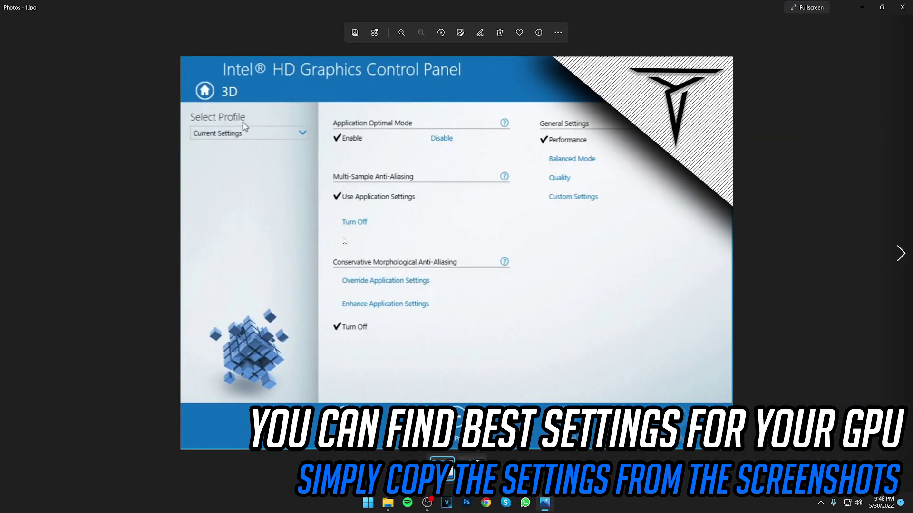
key(Right)
key(Left)
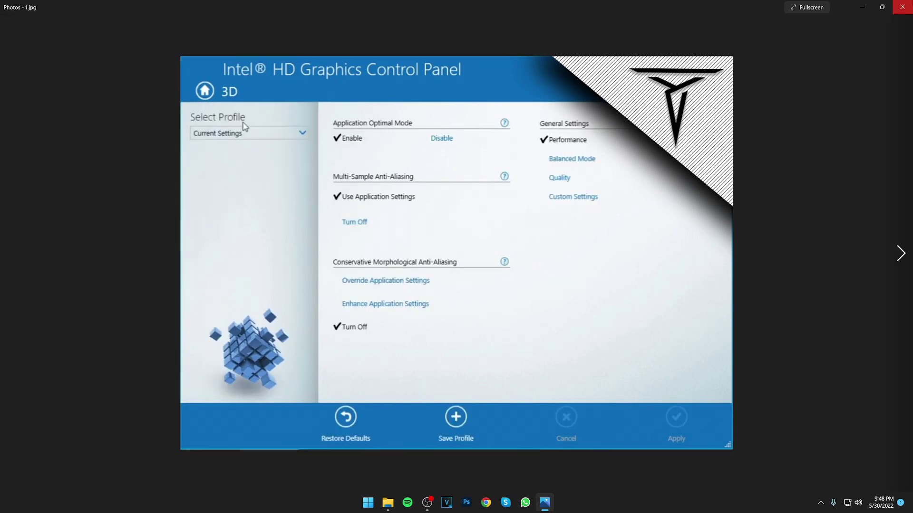
click(902, 6)
Look through screenshots 1 to 3 of the recommended settings in the Nvidia Settings folder and close them.
click(168, 98)
double_click(265, 163)
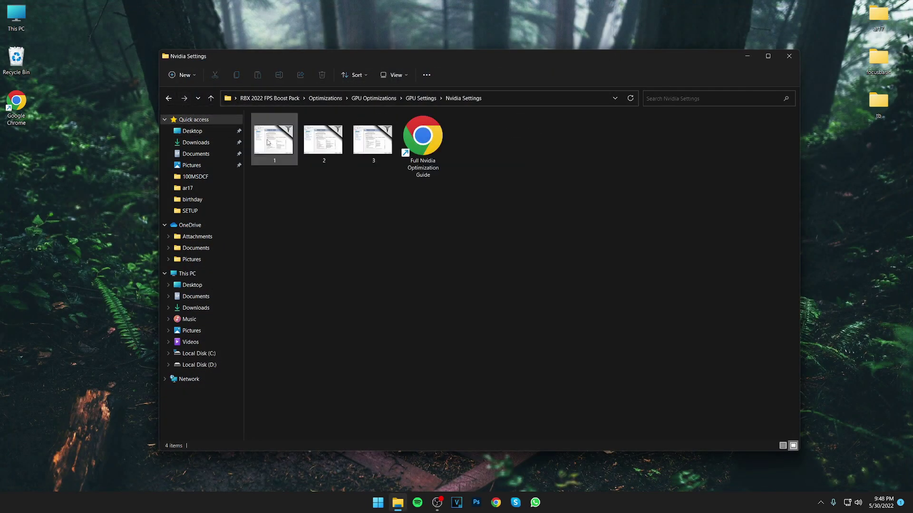
double_click(274, 140)
key(Right)
key(Right)
key(Left)
key(Left)
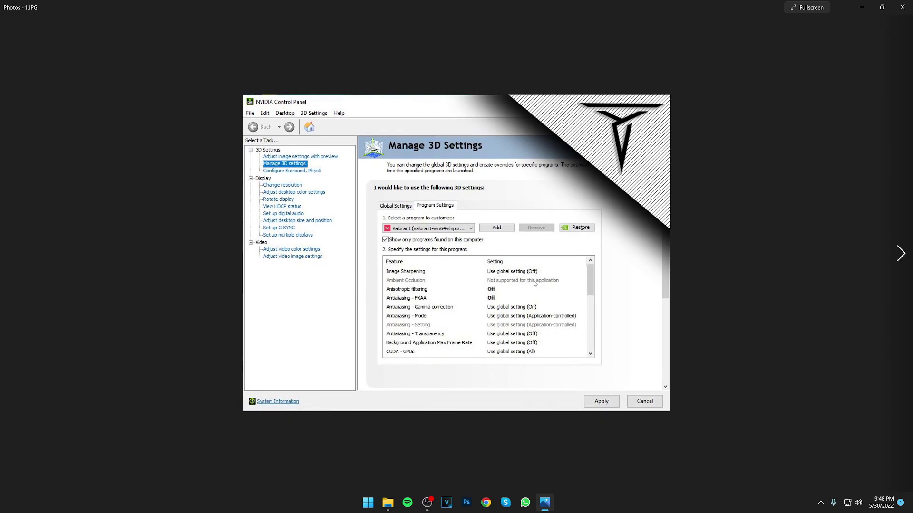
key(alt+F4)
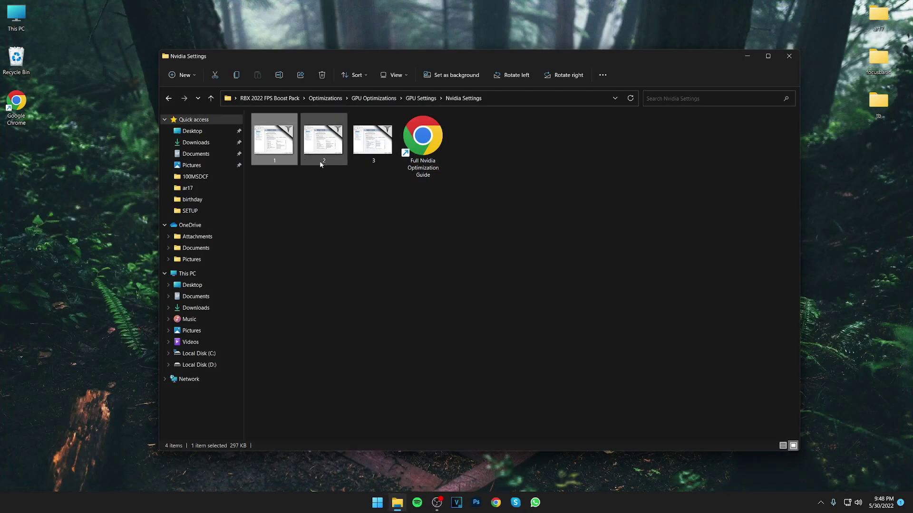
Return to the GPU Optimizations folder and merge the Optimize Nvidia Drivers file into the registry.
click(174, 98)
click(174, 98)
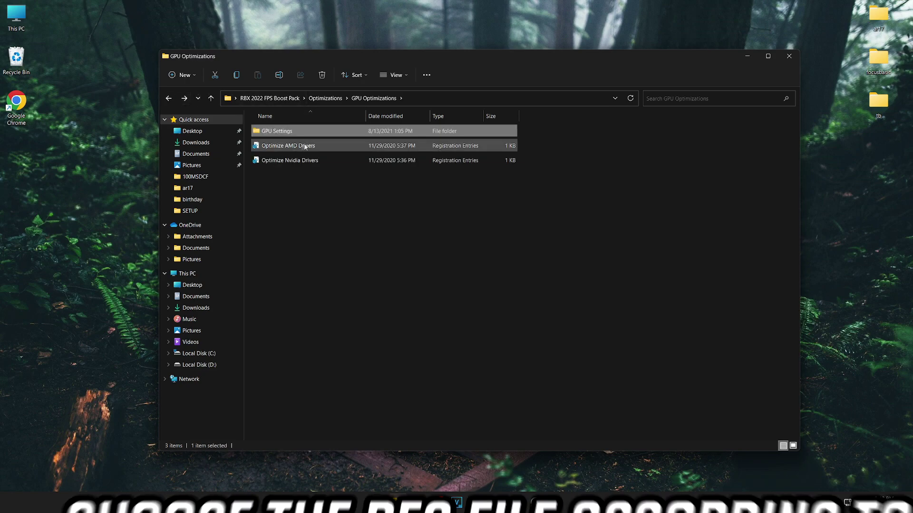
drag(326, 197, 304, 143)
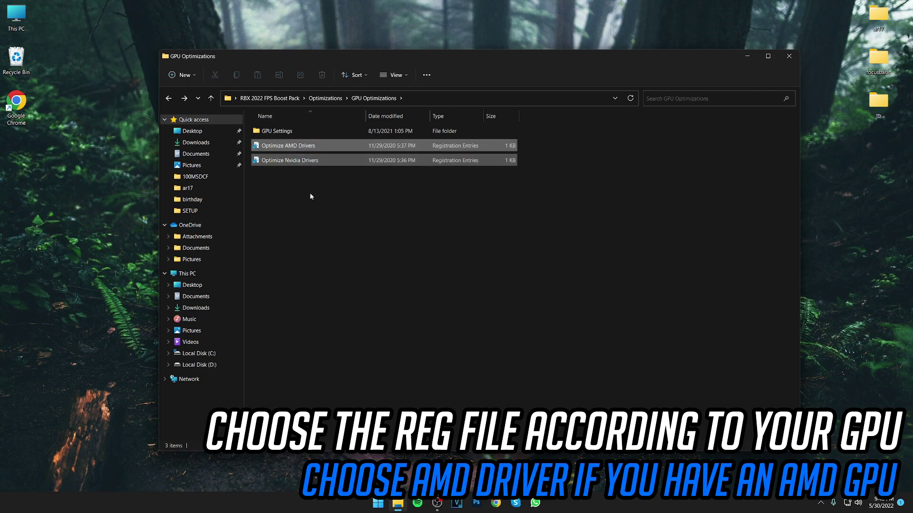
click(301, 162)
right_click(315, 163)
click(372, 194)
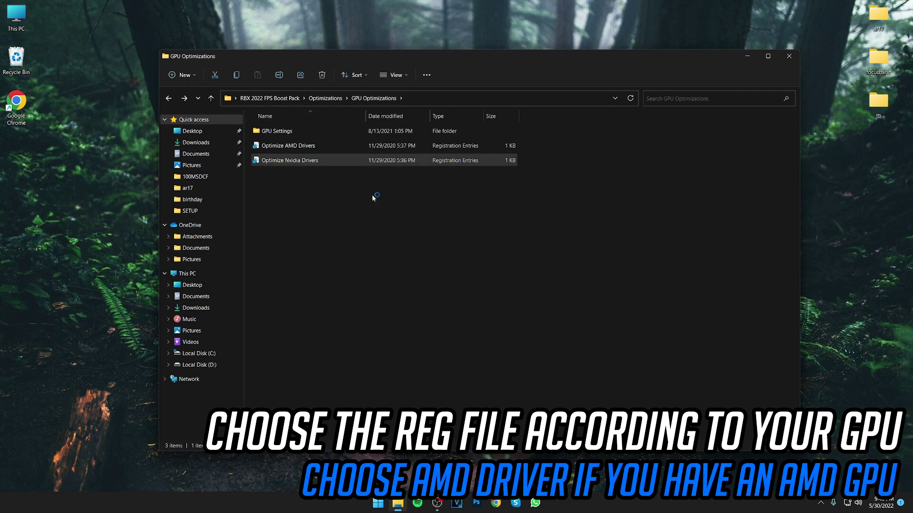
click(532, 266)
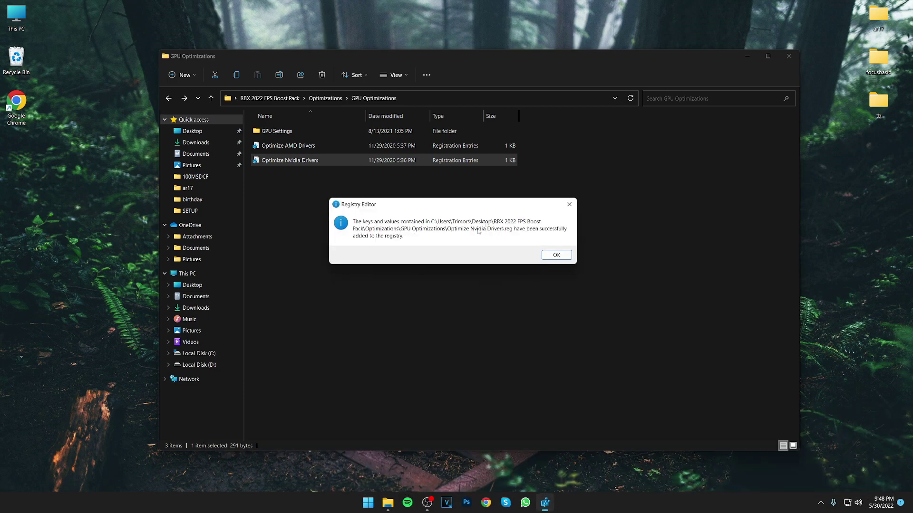
click(556, 255)
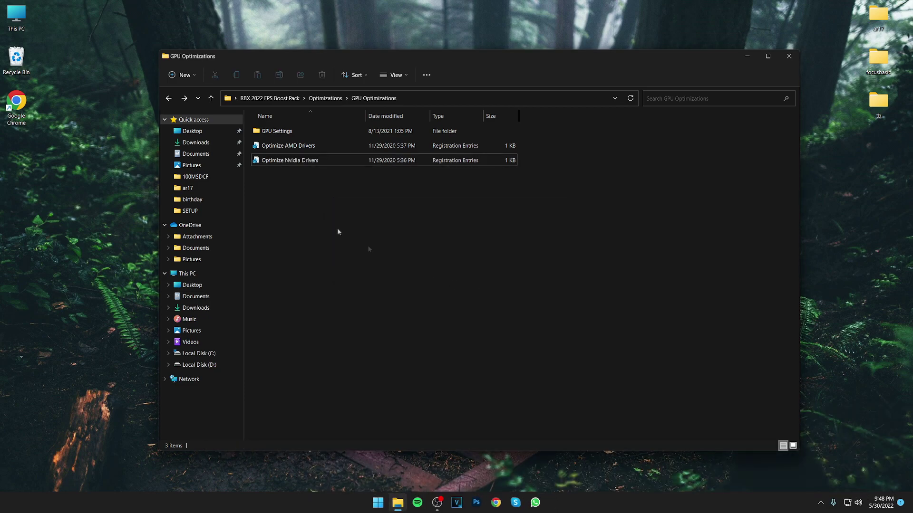
Open the Reg Optimizations folder and add the Boost PC Responsiveness file to the registry.
click(169, 99)
double_click(288, 146)
drag(299, 245, 289, 129)
click(335, 158)
double_click(291, 131)
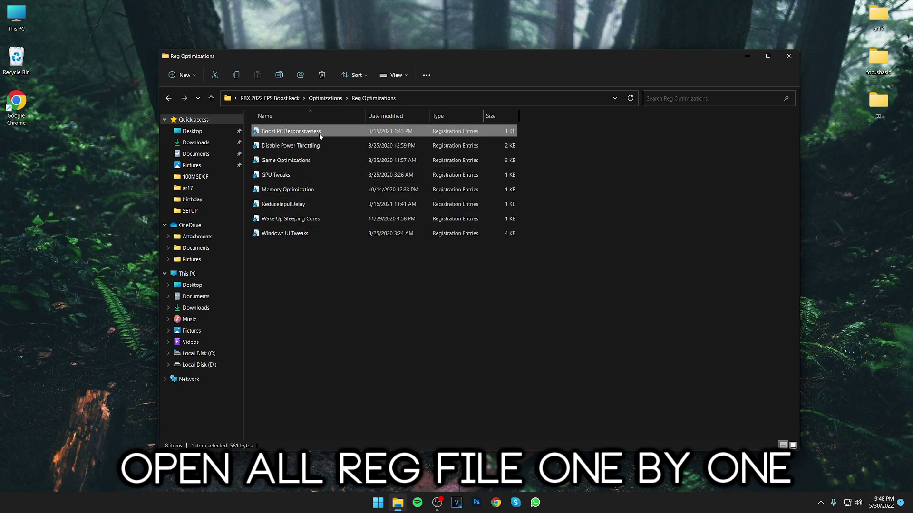
click(532, 267)
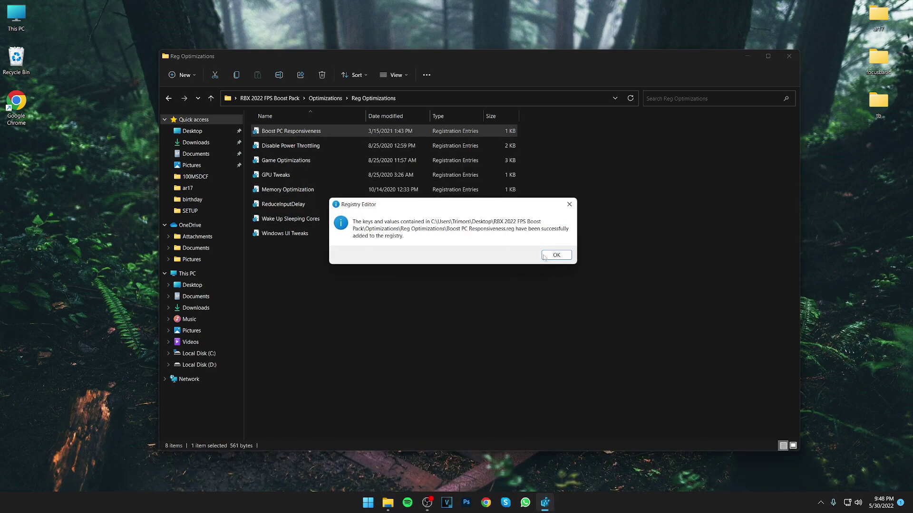
click(545, 256)
Add the Disable Power Throttling and Game Optimizations files to the registry.
double_click(328, 145)
click(531, 266)
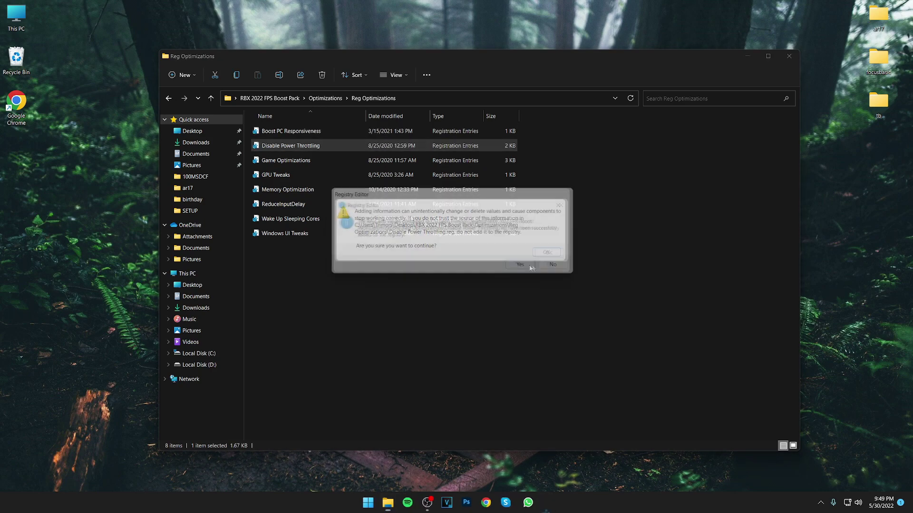
click(547, 255)
double_click(285, 160)
click(522, 264)
click(556, 256)
Add the GPU Tweaks and Memory Optimization files to the registry.
double_click(281, 175)
click(523, 264)
click(561, 256)
double_click(288, 189)
click(524, 264)
click(556, 255)
Add the ReduceInputDelay and Wake Up Sleeping Cores files to the registry.
double_click(313, 205)
click(523, 264)
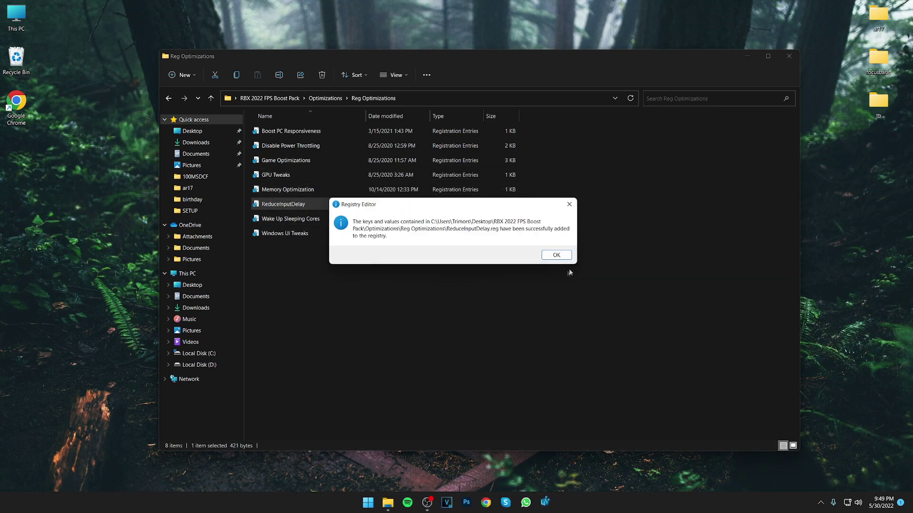
click(556, 255)
double_click(290, 219)
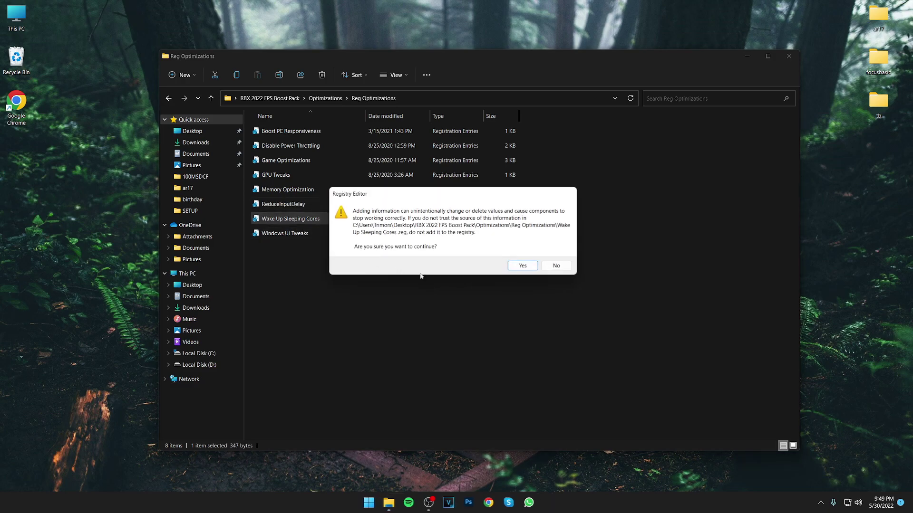
click(523, 264)
click(554, 255)
Add the Windows UI Tweaks file to the registry.
double_click(348, 232)
click(527, 264)
click(554, 255)
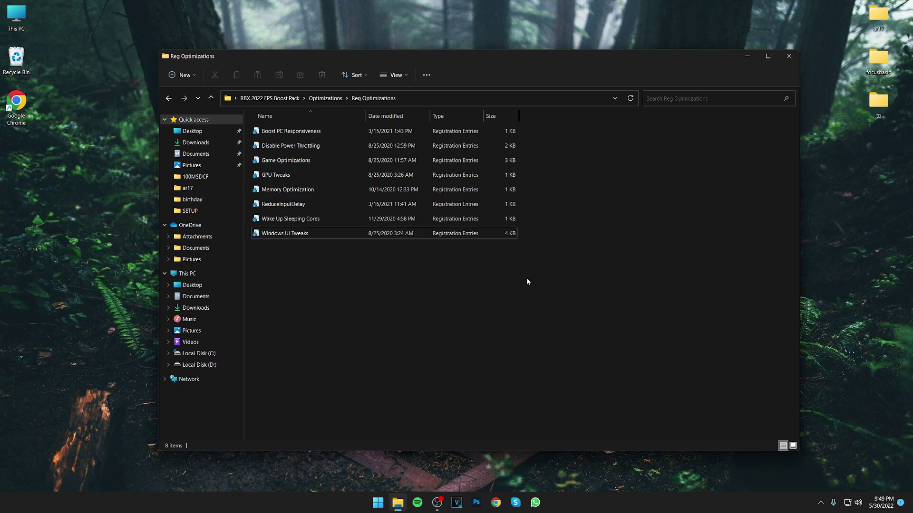
Return to the Optimizations folder, run the Disable Hibernation script as administrator and close its window.
click(169, 98)
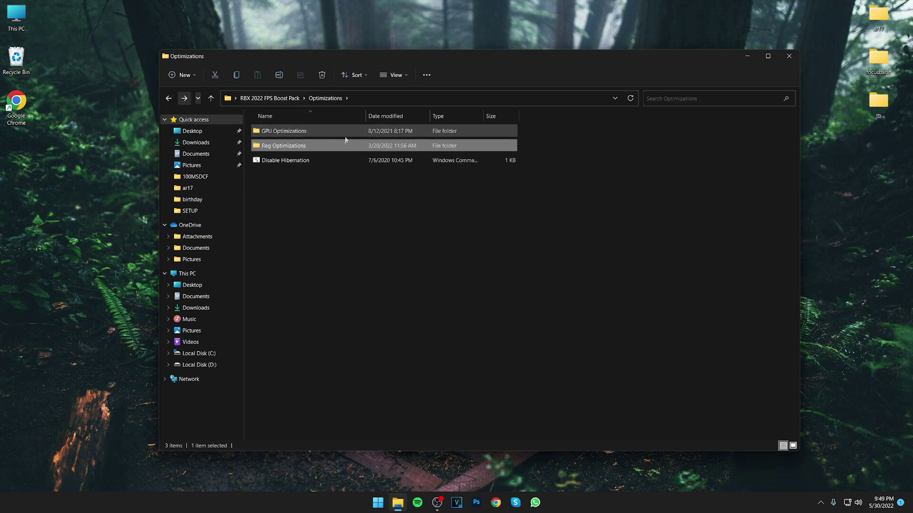
click(333, 162)
right_click(289, 162)
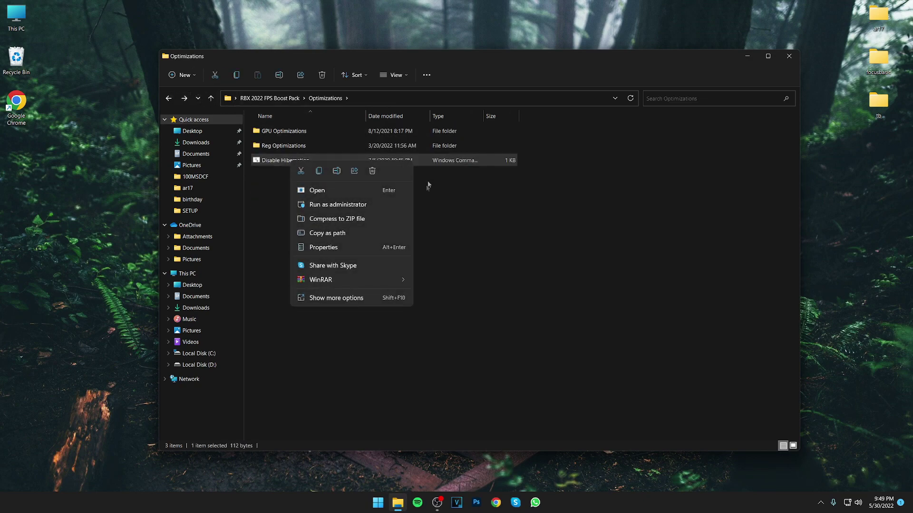
click(352, 208)
click(607, 148)
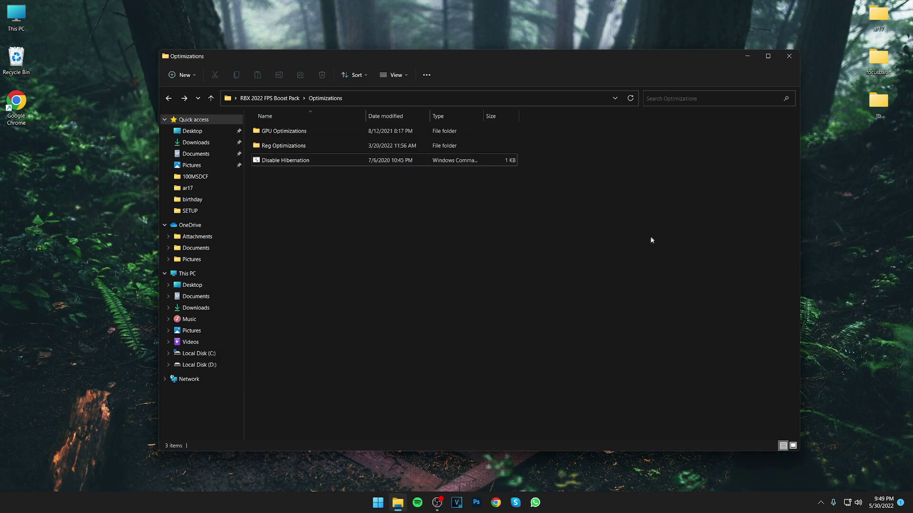
Open the ISLC v1.0.2.2 folder inside Programs and launch Intelligent standby list cleaner ISLC.
click(171, 98)
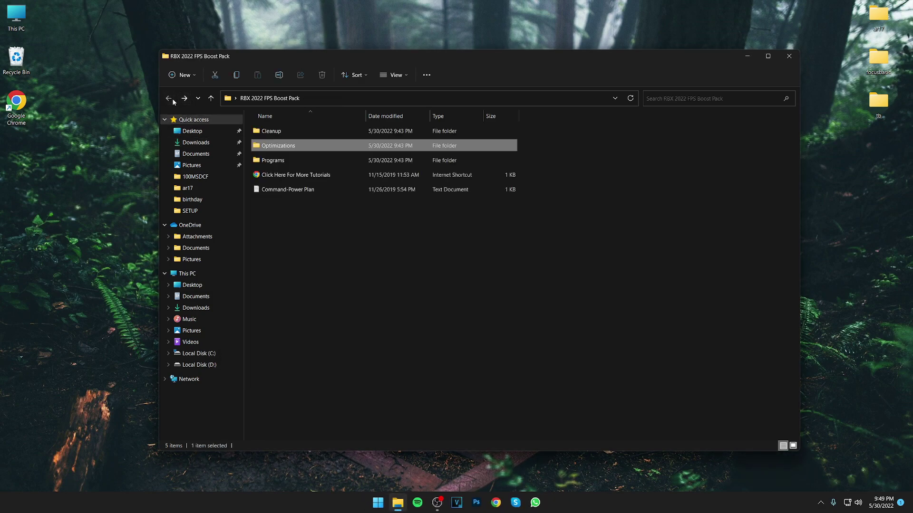
double_click(276, 160)
drag(290, 209, 320, 156)
double_click(328, 133)
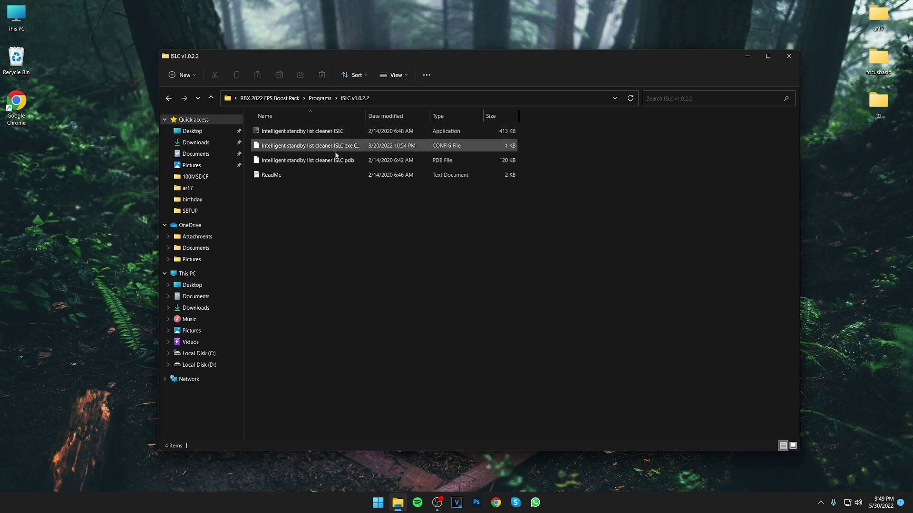
click(272, 133)
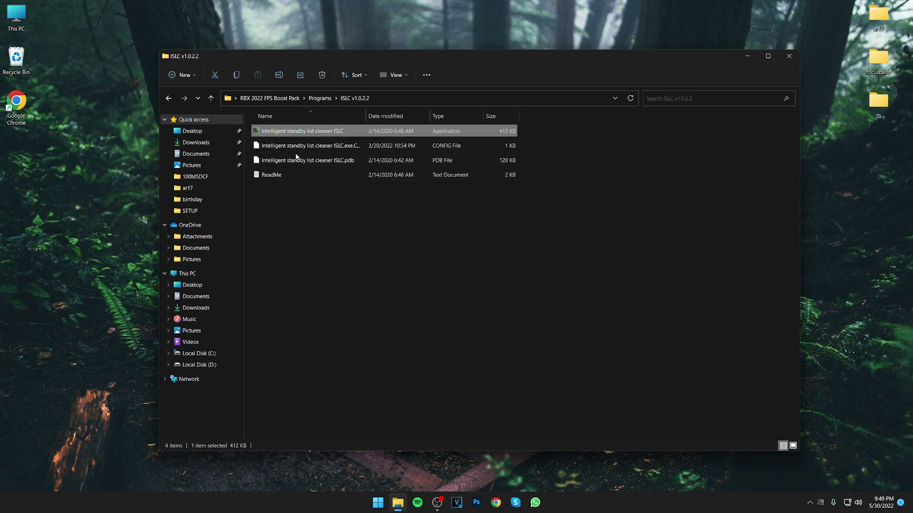
key(Return)
Set the standby list purge conditions to a list size of at least 1024 MB and free memory lower than 32000 MB.
drag(213, 20, 510, 135)
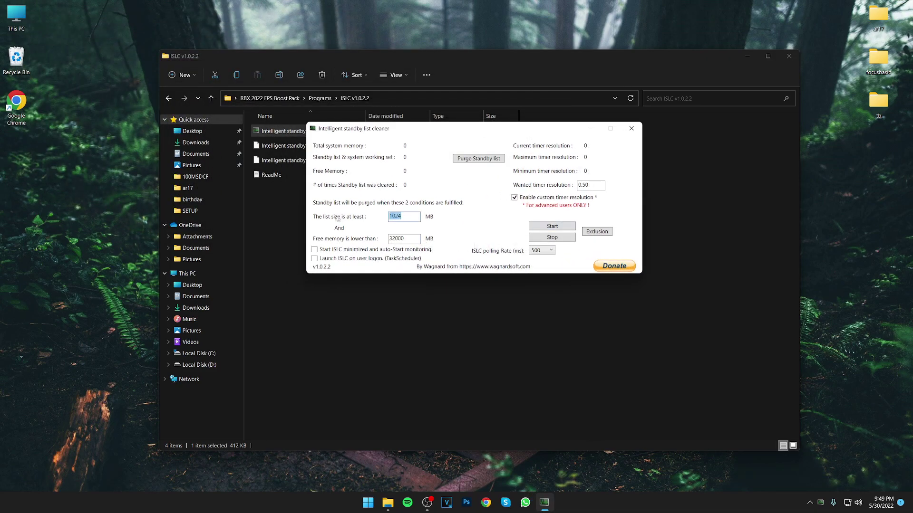
click(415, 219)
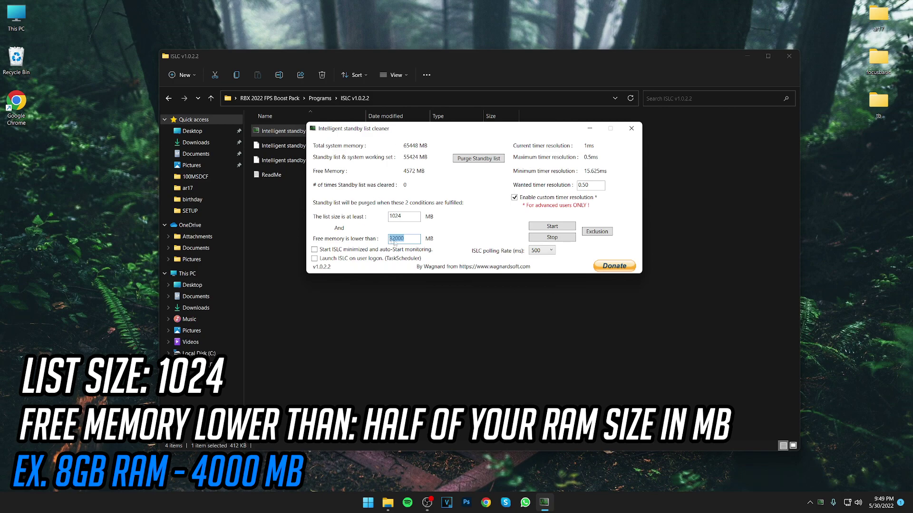
key(BackSpace)
key(BackSpace)
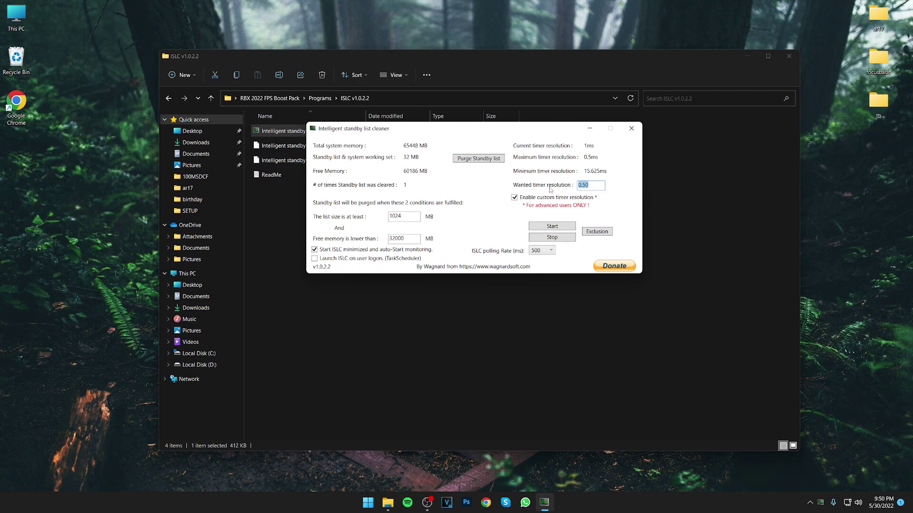
Set the wanted timer resolution to 0.50 and the ISLC polling rate to 500 ms.
text(0)
key(Delete)
key(Delete)
key(Delete)
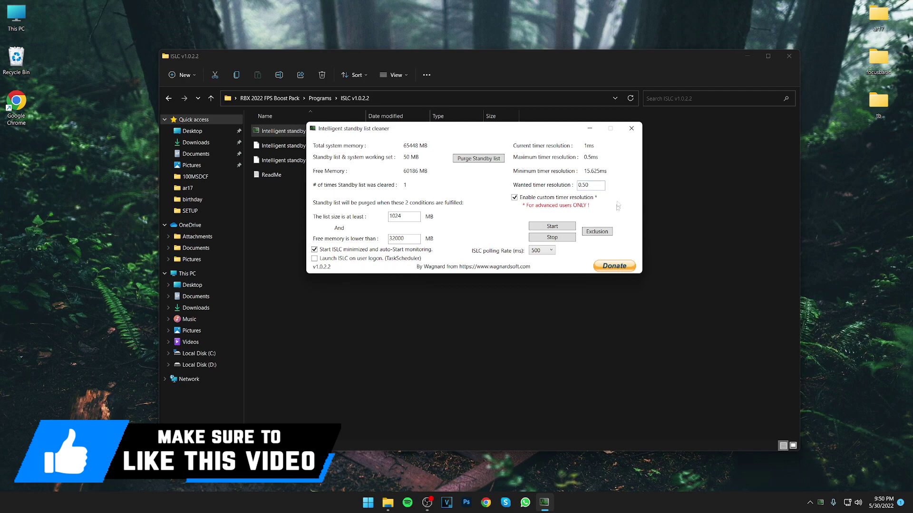
click(545, 251)
click(538, 277)
click(542, 250)
click(539, 269)
Start ISLC monitoring and minimize the Intelligent standby list cleaner window.
click(558, 230)
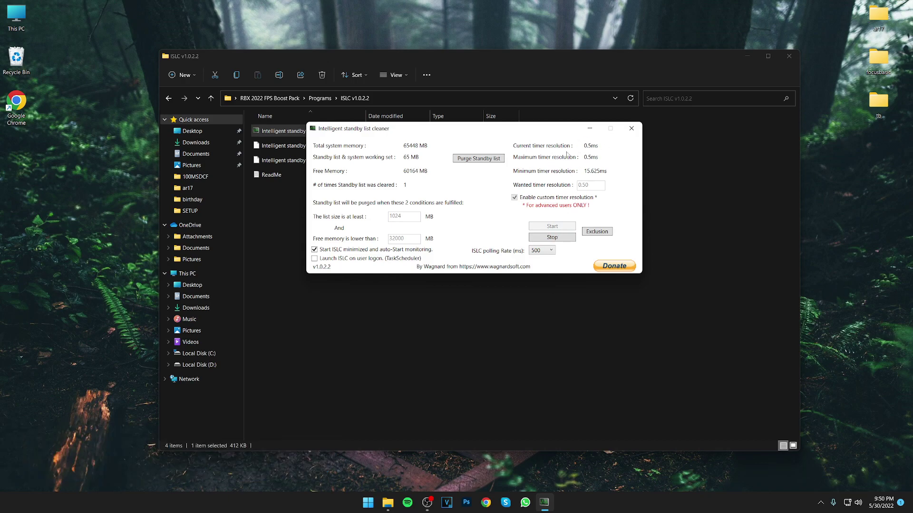
click(590, 128)
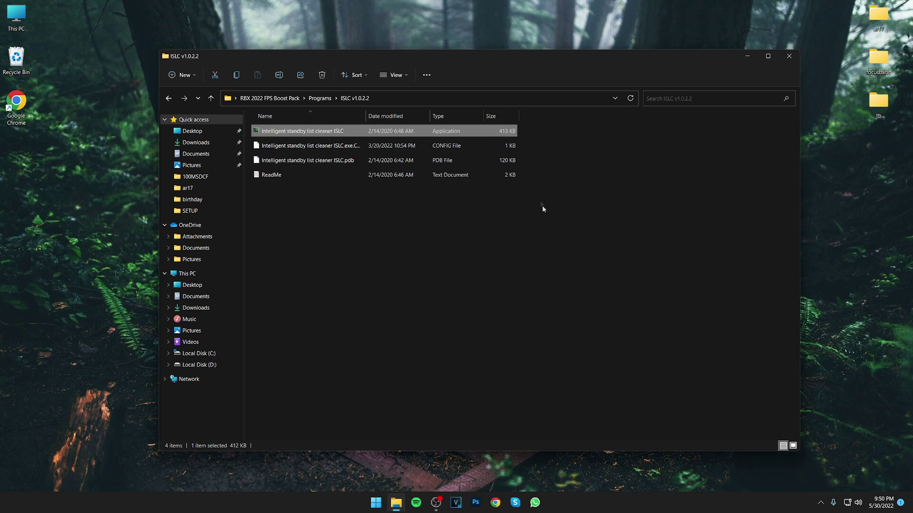
click(818, 502)
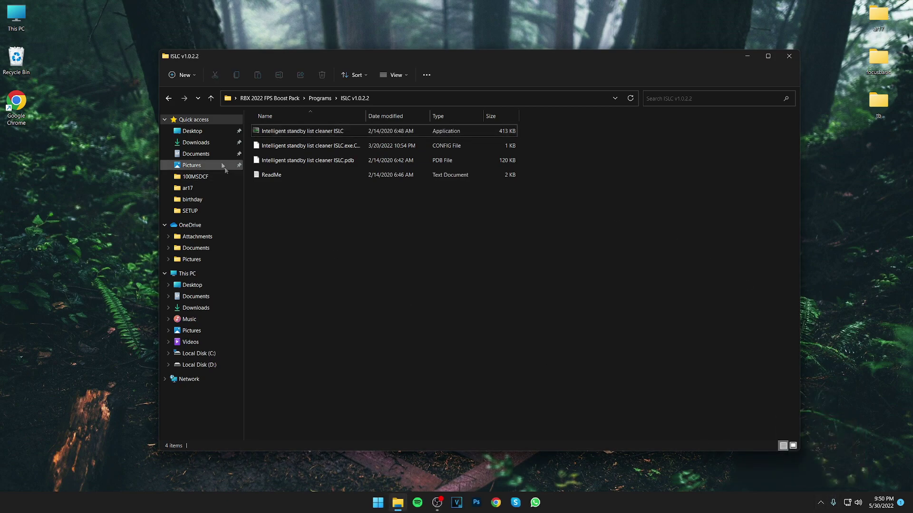
Open the Mem Reduct folder inside Programs and run memreduct-3.3.5-setup as administrator.
click(168, 98)
double_click(283, 146)
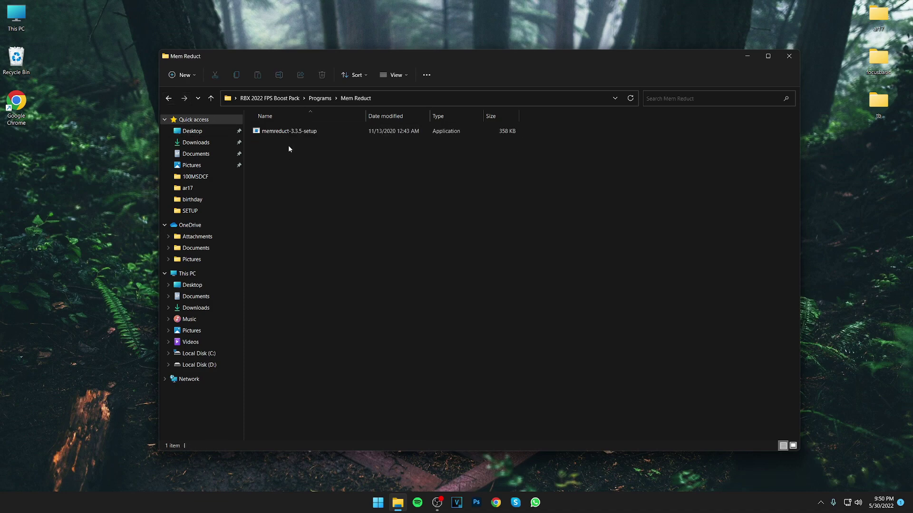
click(326, 135)
right_click(326, 135)
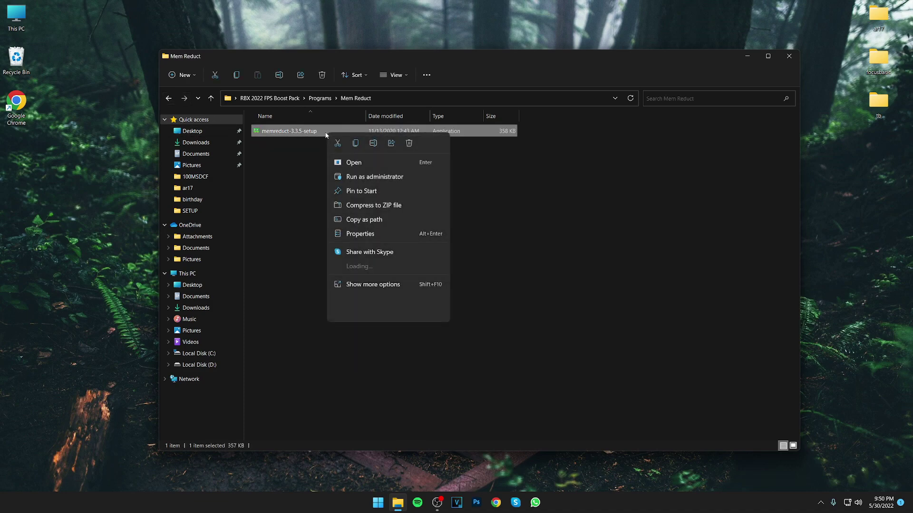
click(374, 179)
Complete the Mem Reduct setup with Run Mem Reduct enabled, and decline the offered update.
click(505, 325)
click(507, 327)
click(509, 327)
click(509, 328)
click(509, 327)
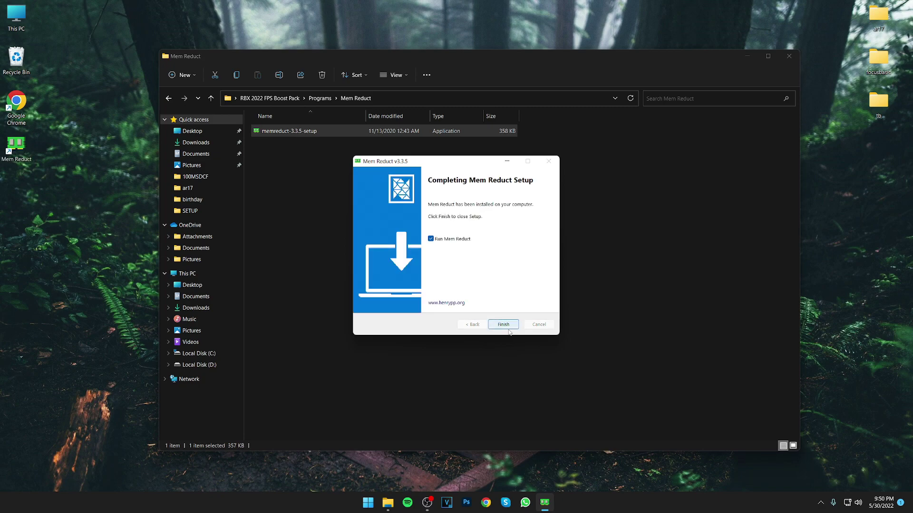
click(509, 327)
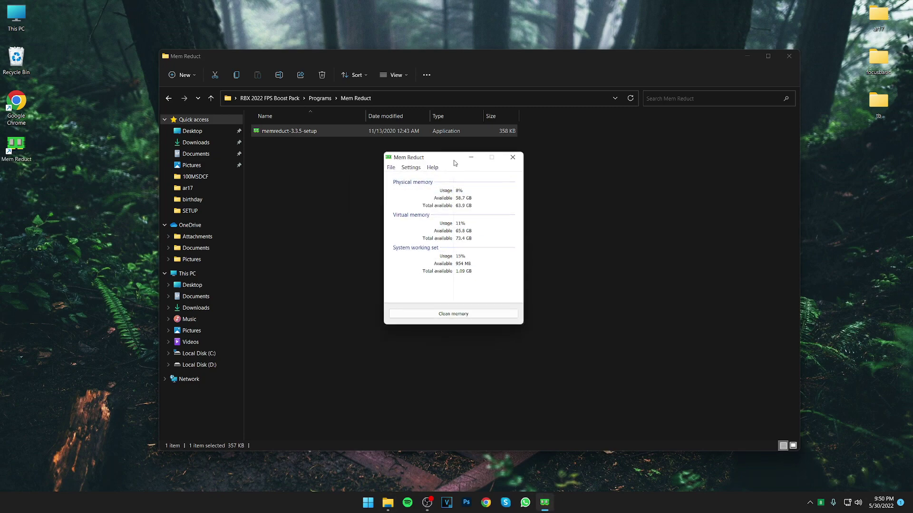
click(520, 273)
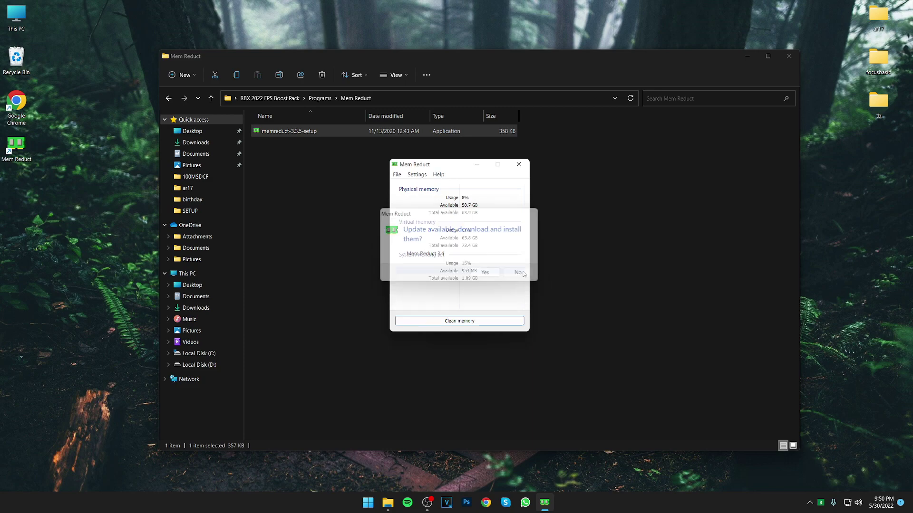
Adjust the Clean when above percentage in Mem Reduct's memory cleaning settings and close the settings.
click(414, 175)
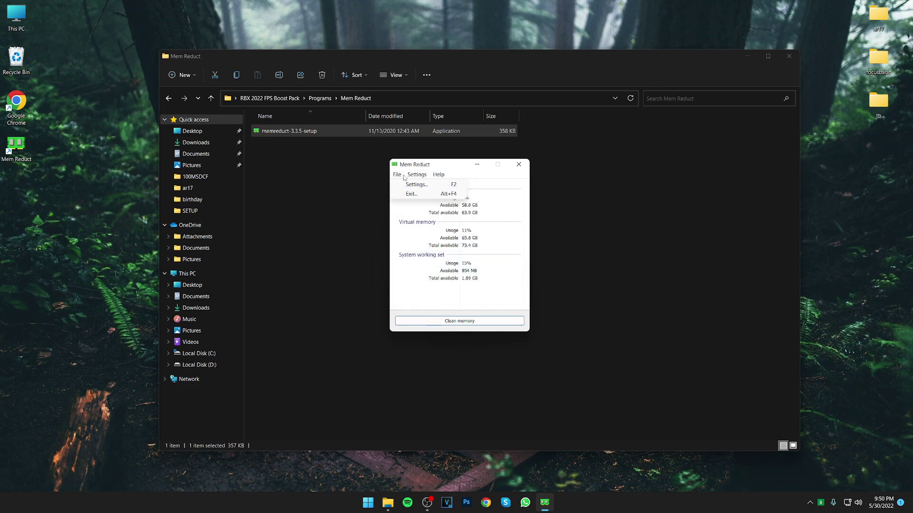
click(403, 185)
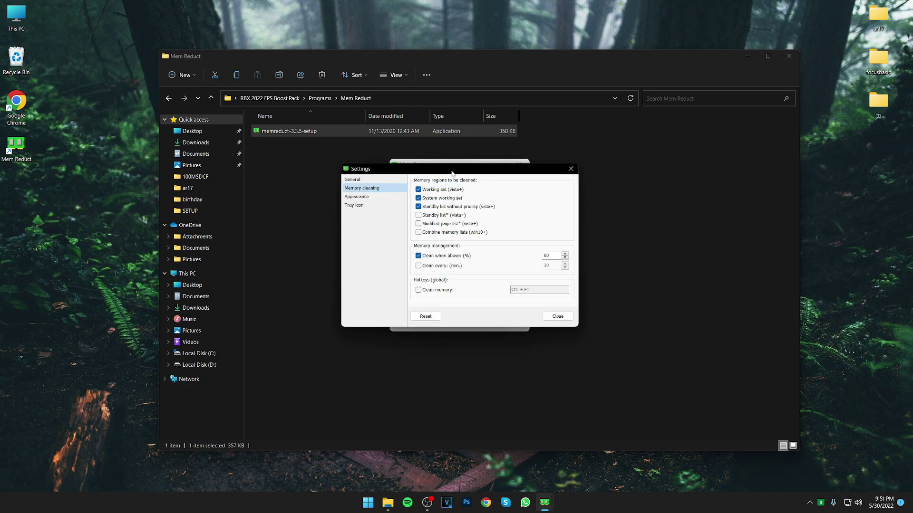
drag(452, 174, 469, 185)
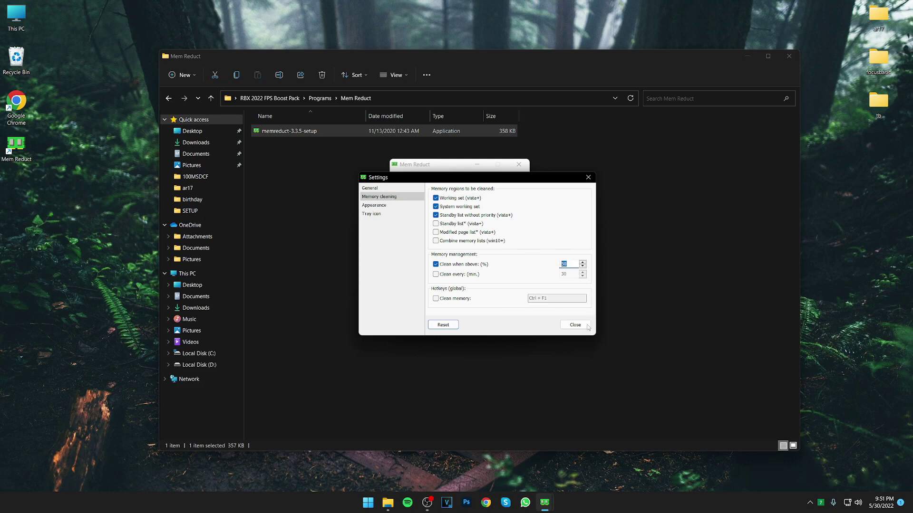
click(566, 328)
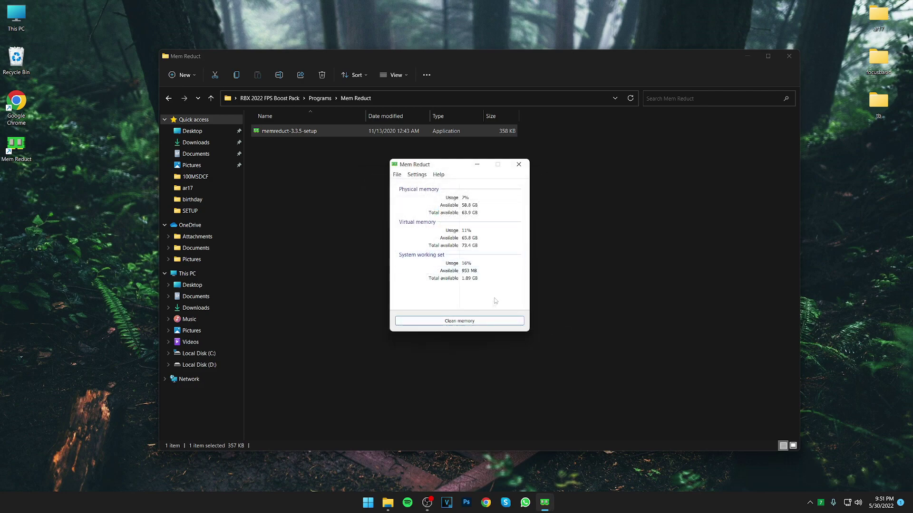
Clean the memory with Mem Reduct and minimize its window.
click(455, 322)
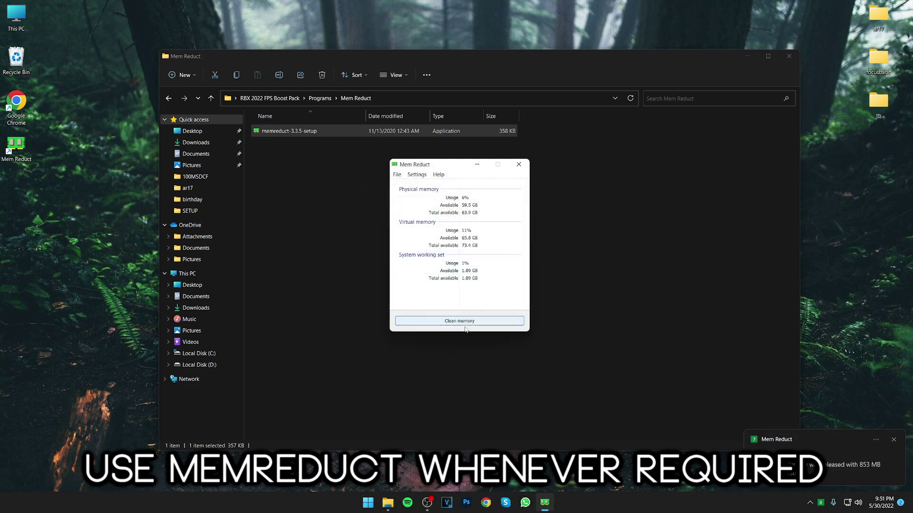
click(474, 168)
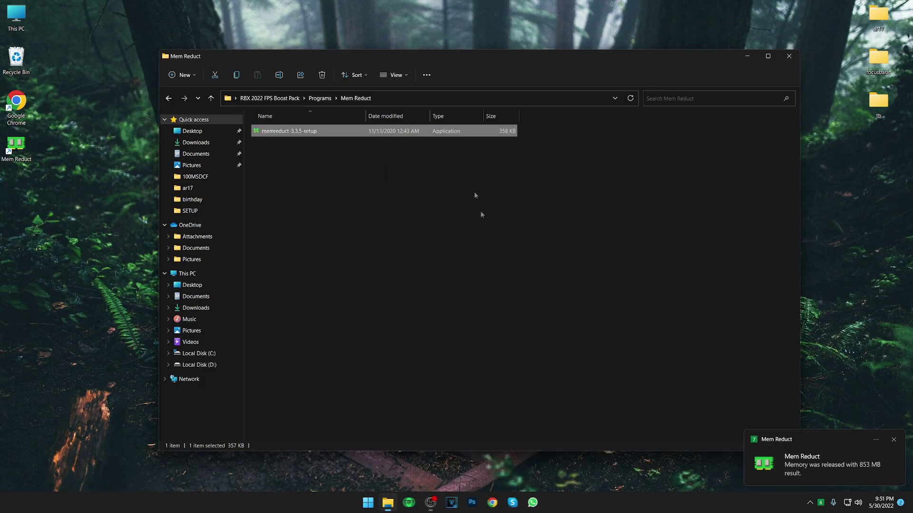
click(519, 262)
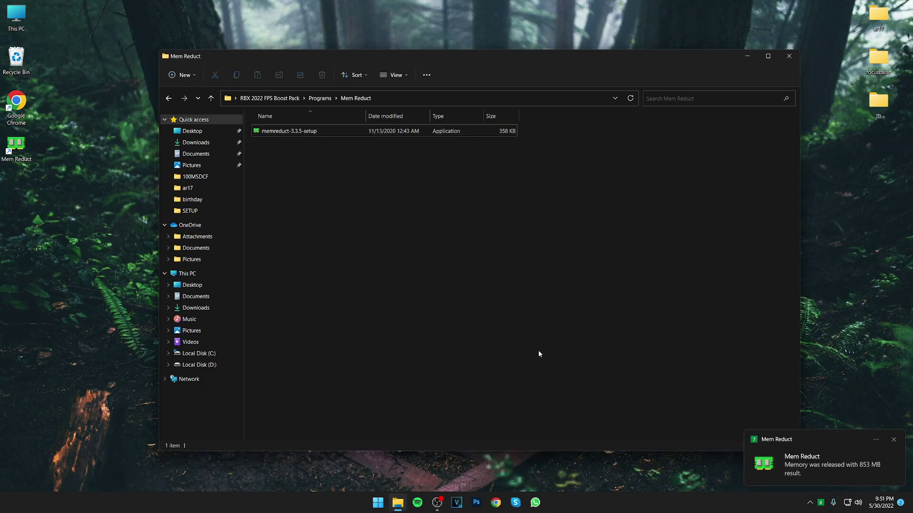
Open the MSI Utility V3 folder inside Programs, run MSI_util_v3 as administrator and maximize its window.
click(168, 98)
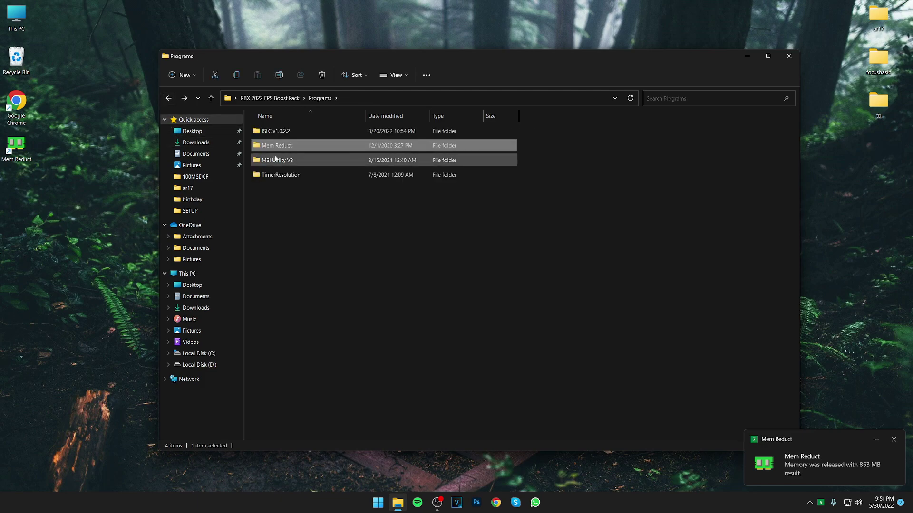
double_click(276, 159)
click(283, 135)
right_click(287, 132)
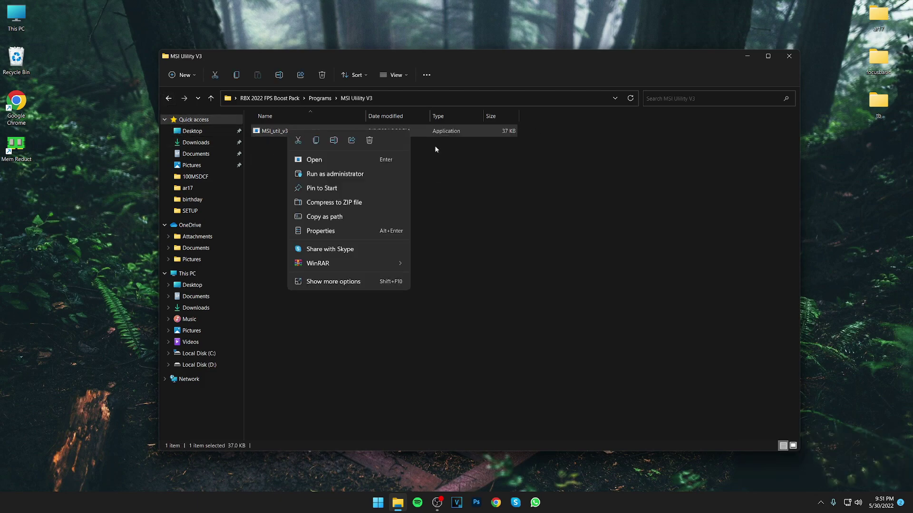
click(358, 174)
drag(242, 47, 415, 99)
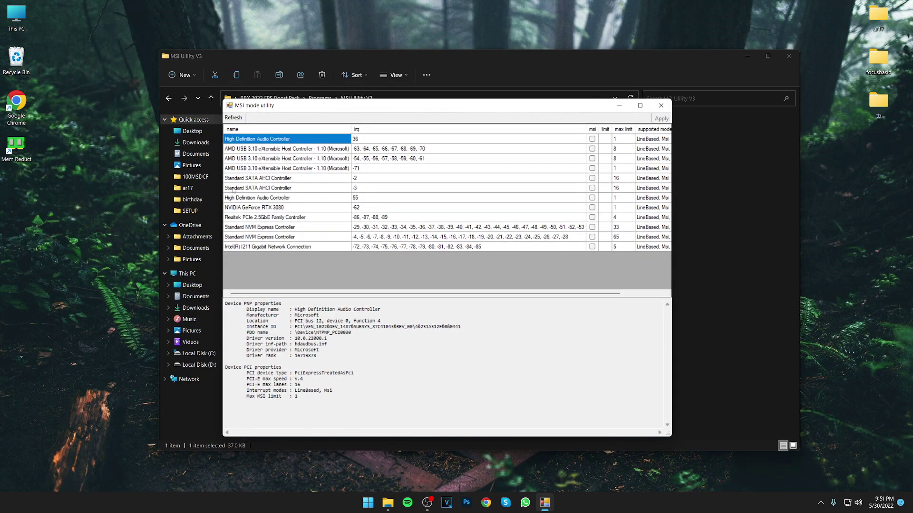
click(639, 105)
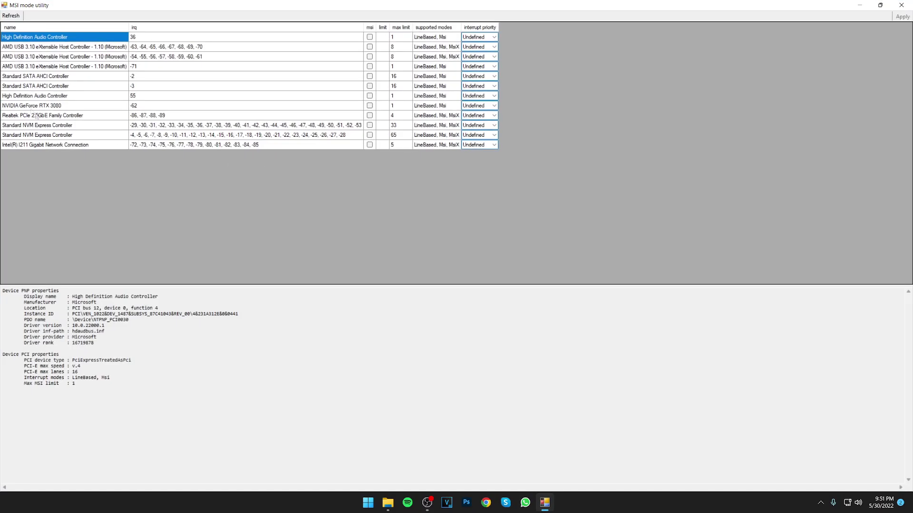
Enable MSI for the NVIDIA GeForce RTX 3080 with interrupt priority High, and minimize the MSI mode utility.
click(91, 104)
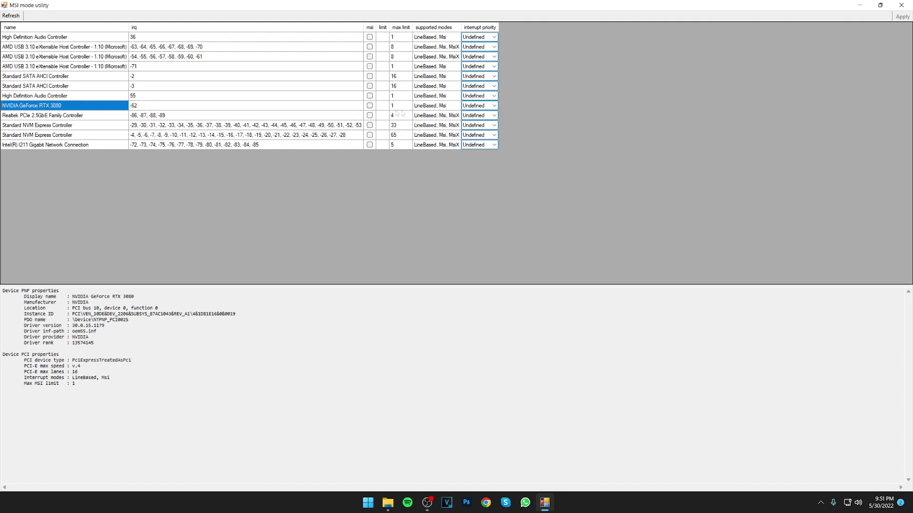
click(370, 106)
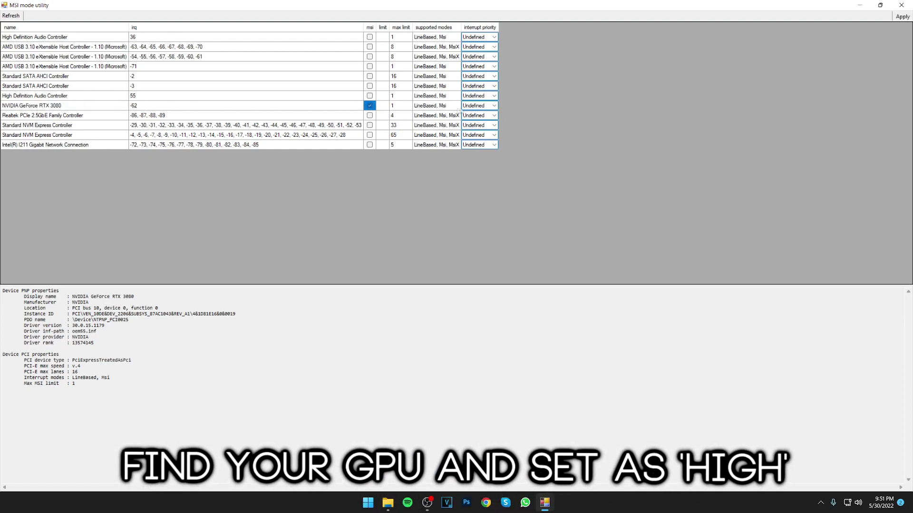
click(477, 105)
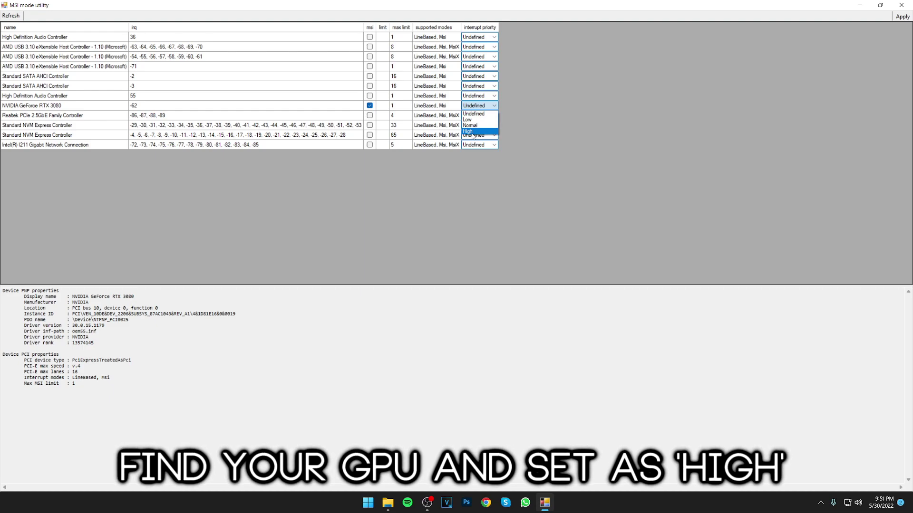
click(472, 133)
click(89, 106)
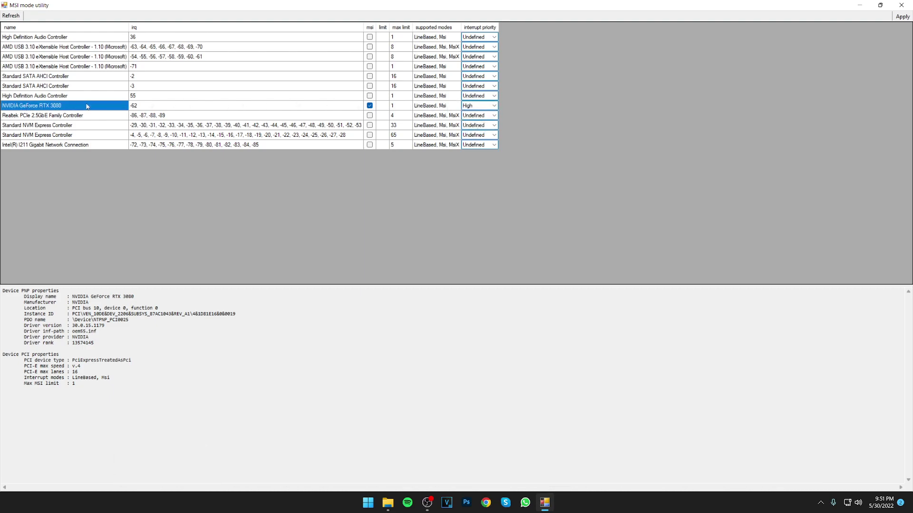
click(469, 107)
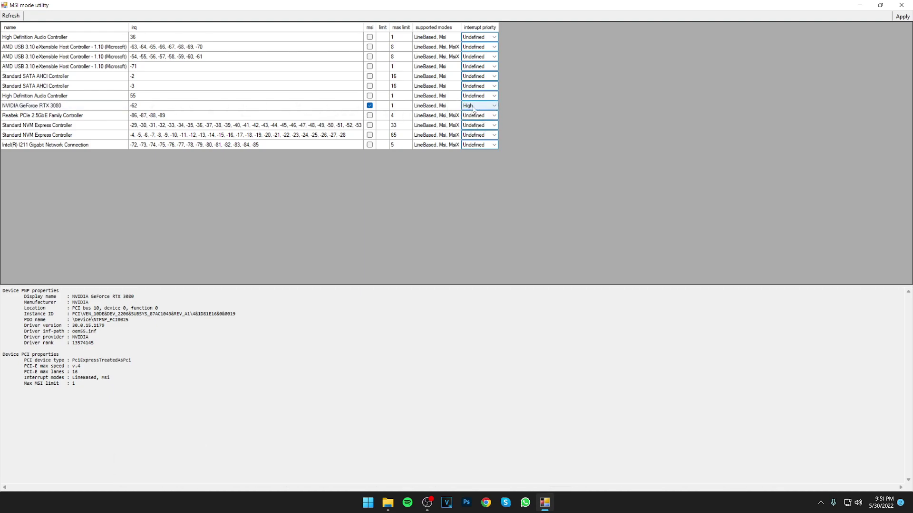
drag(74, 296, 143, 296)
click(143, 296)
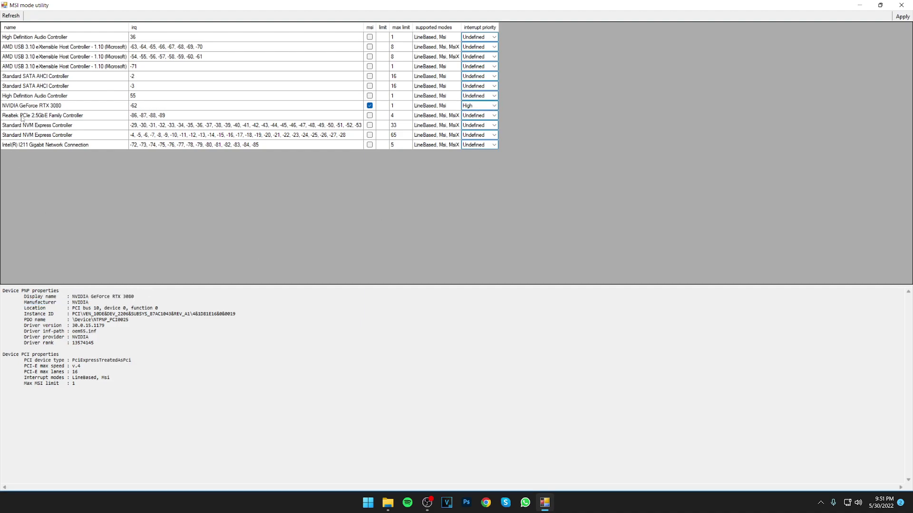
click(43, 109)
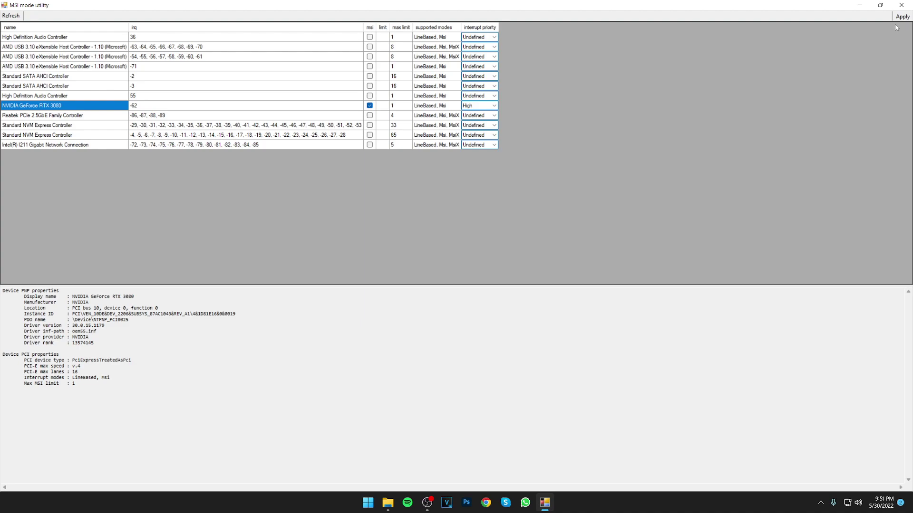
click(859, 6)
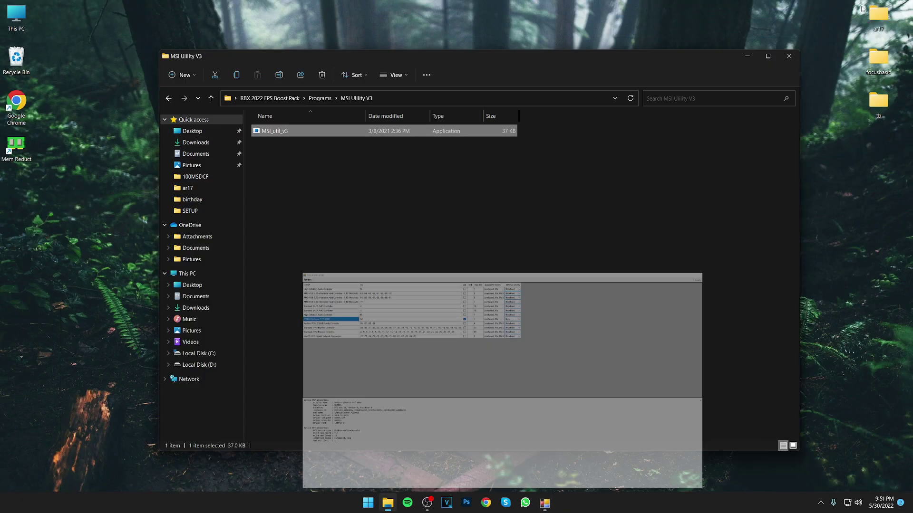
Open the TimerResolution folder inside Programs and run TimerResolution as administrator.
click(168, 98)
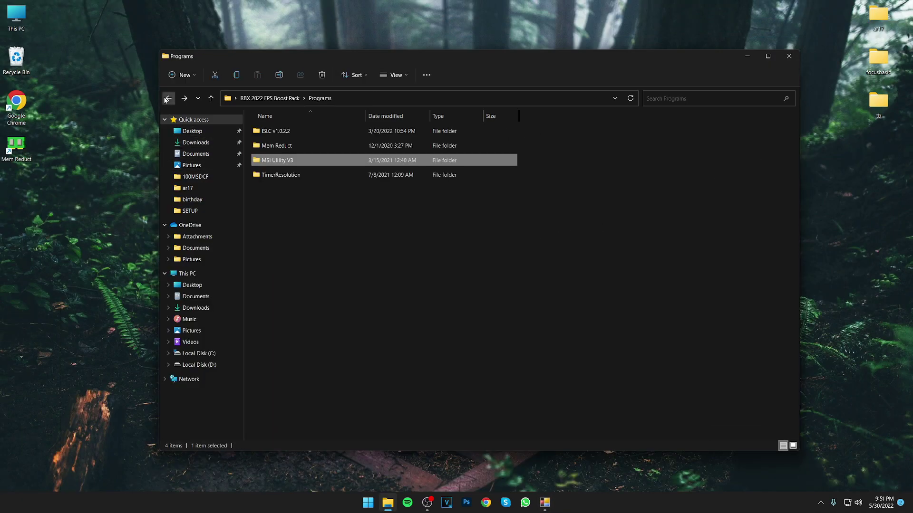
double_click(375, 172)
click(295, 132)
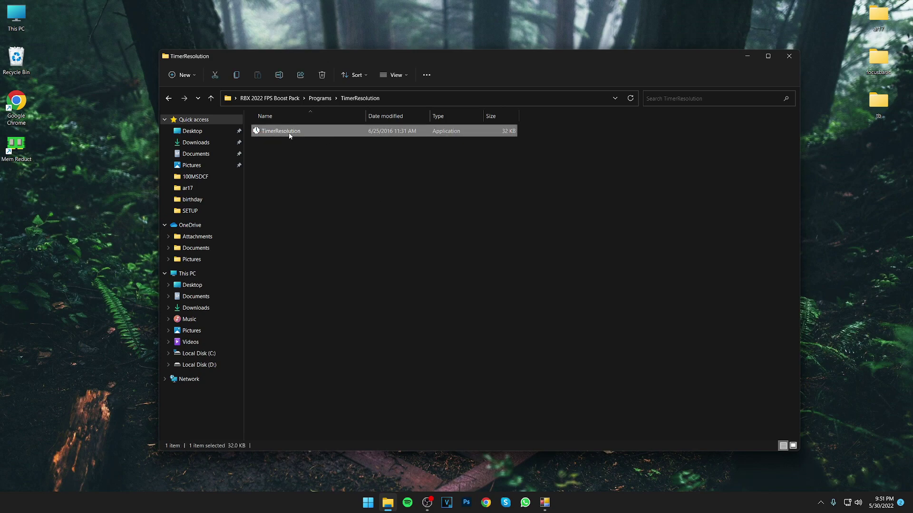
right_click(291, 135)
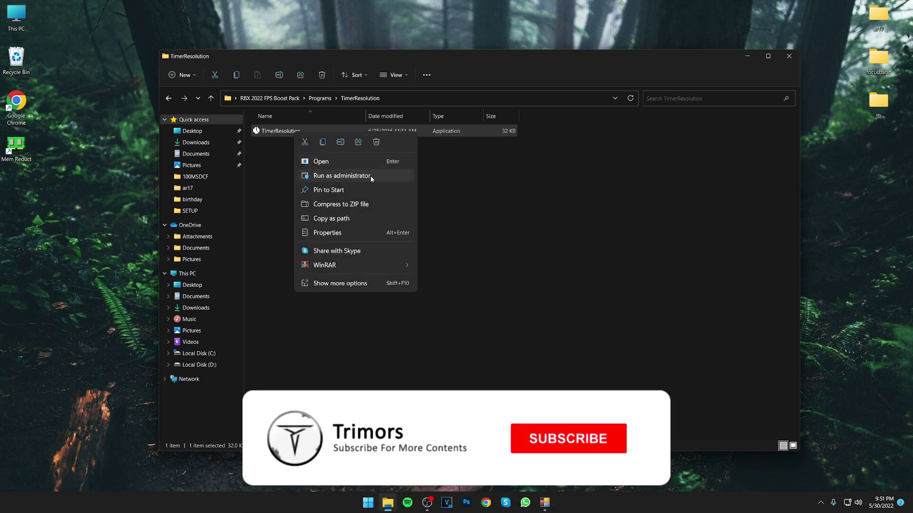
click(341, 176)
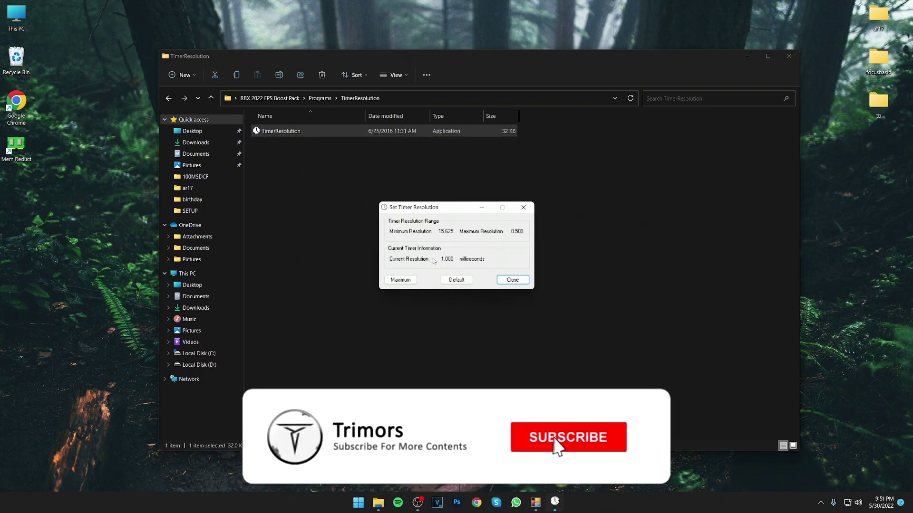
Set the timer resolution to Maximum and close the Set Timer Resolution window.
click(409, 281)
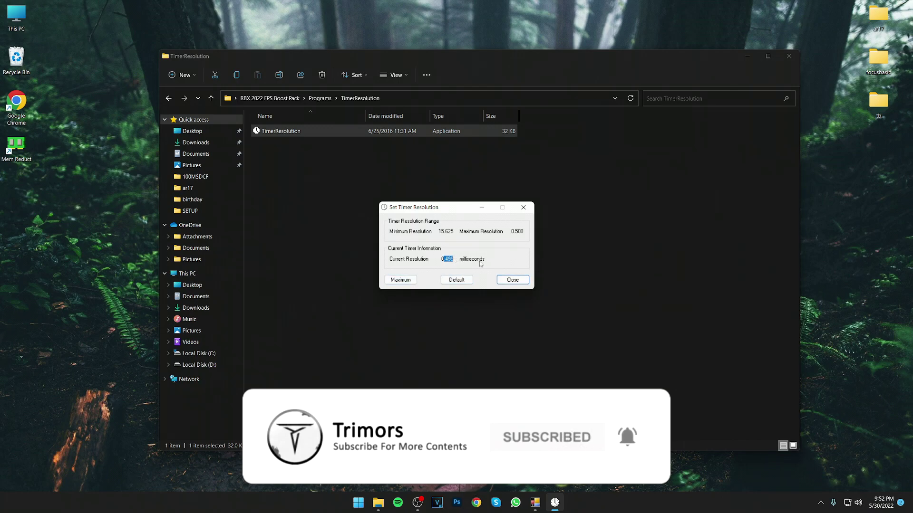
click(512, 280)
click(396, 261)
Return to the RBX 2022 FPS Boost Pack folder and open the Command-Power Plan text document.
click(169, 98)
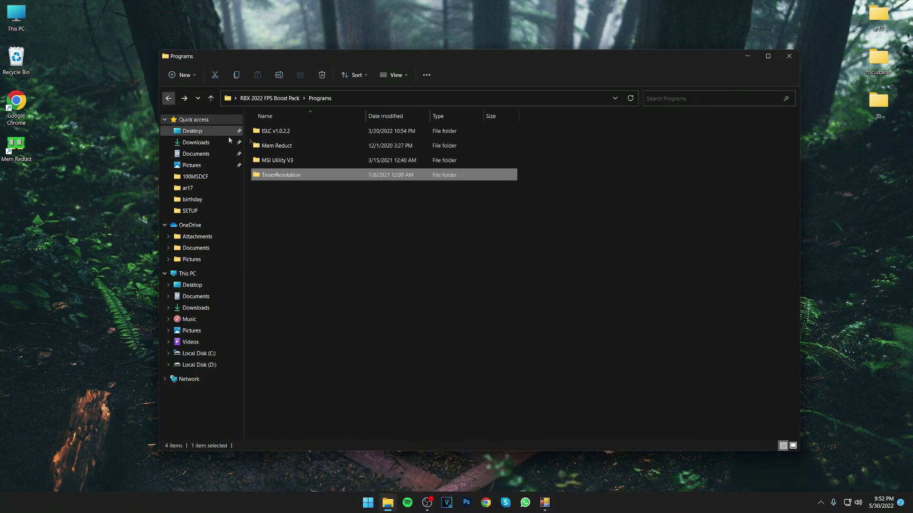
click(168, 98)
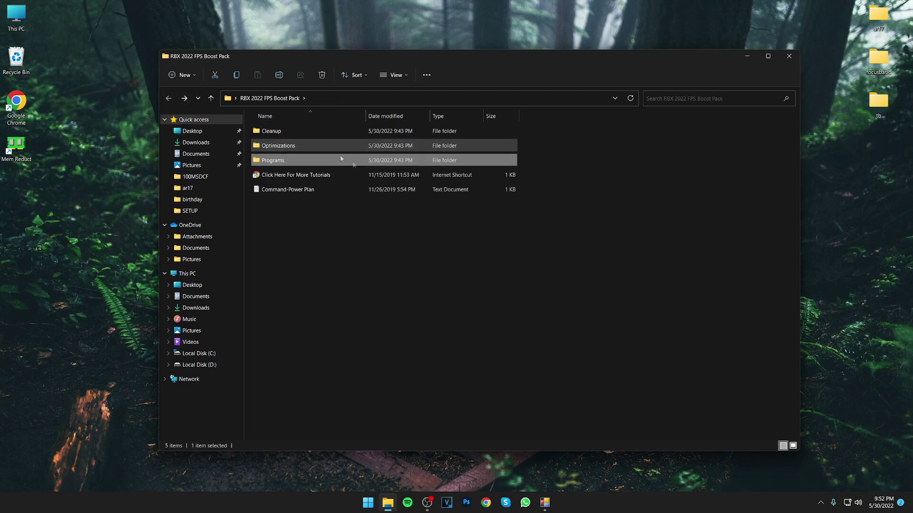
click(319, 242)
click(302, 190)
double_click(302, 191)
drag(428, 180, 432, 123)
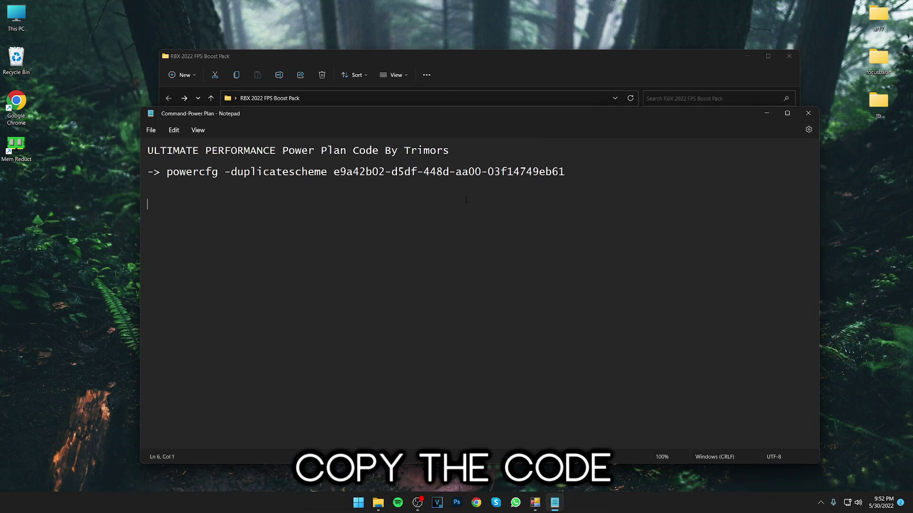
Copy the command powercfg -duplicatescheme e9a42b02-d5df-448d-aa00-03f14749eb61 from the Command-Power Plan document.
drag(565, 172, 166, 172)
right_click(178, 175)
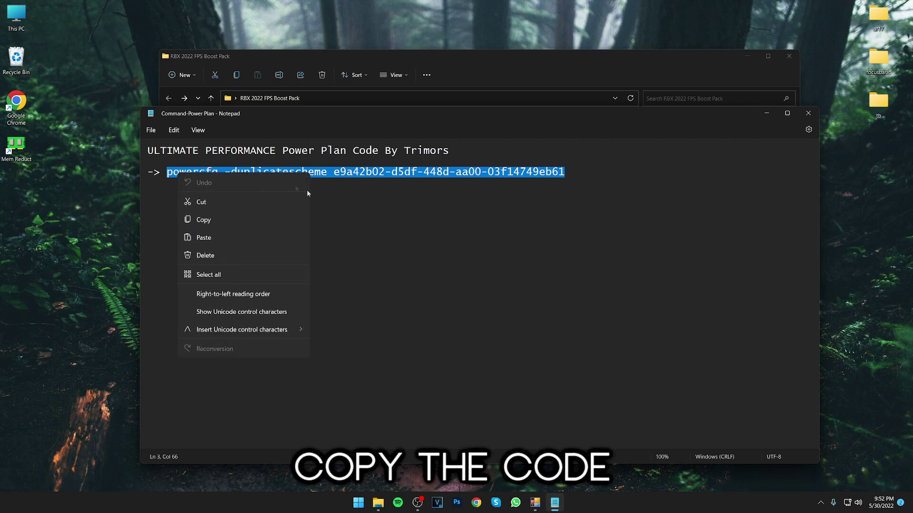
click(224, 221)
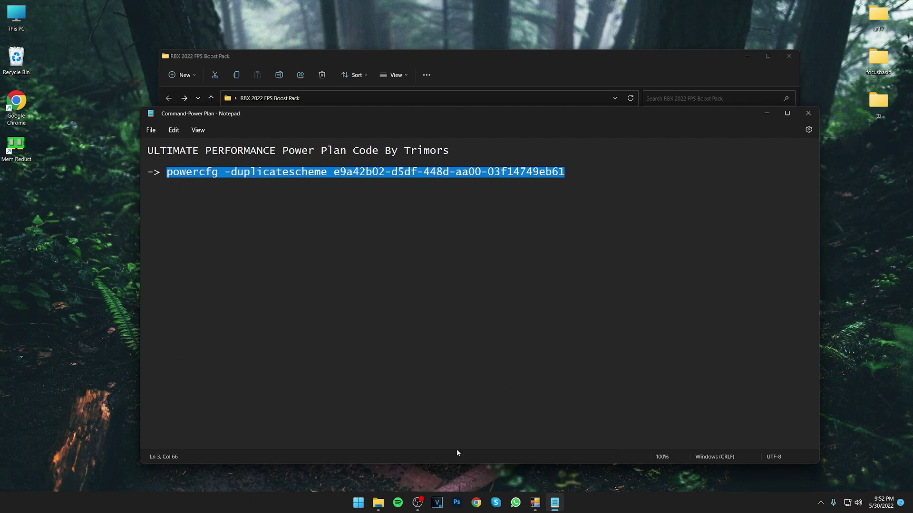
Search Windows for cmd and run Command Prompt as administrator.
click(359, 503)
text(cmd)
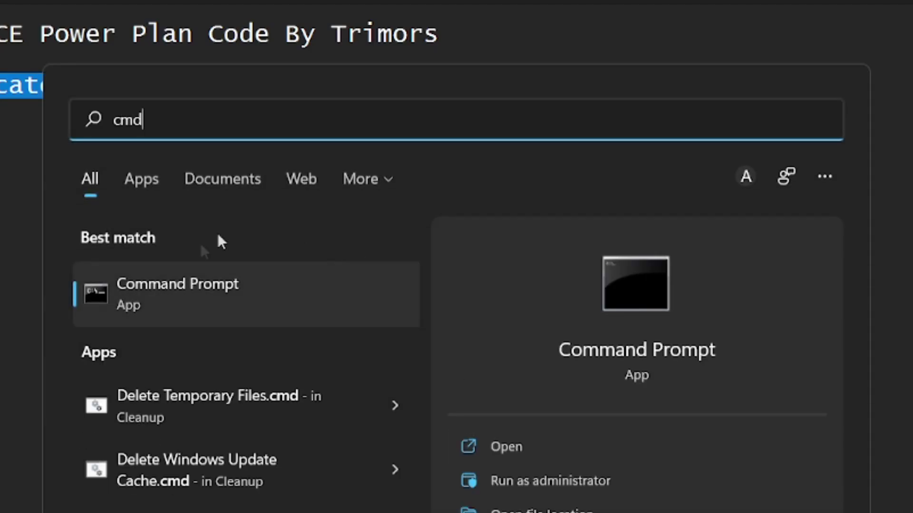
right_click(146, 293)
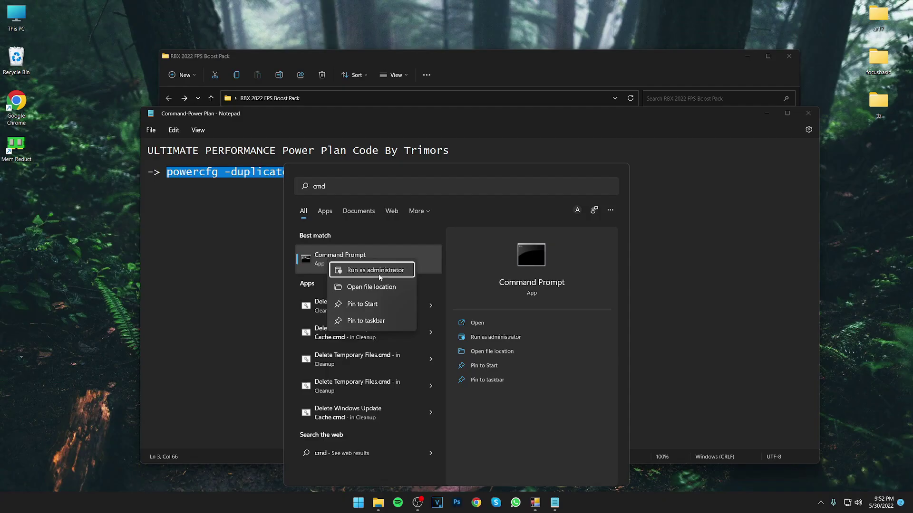
click(380, 276)
drag(236, 76, 428, 178)
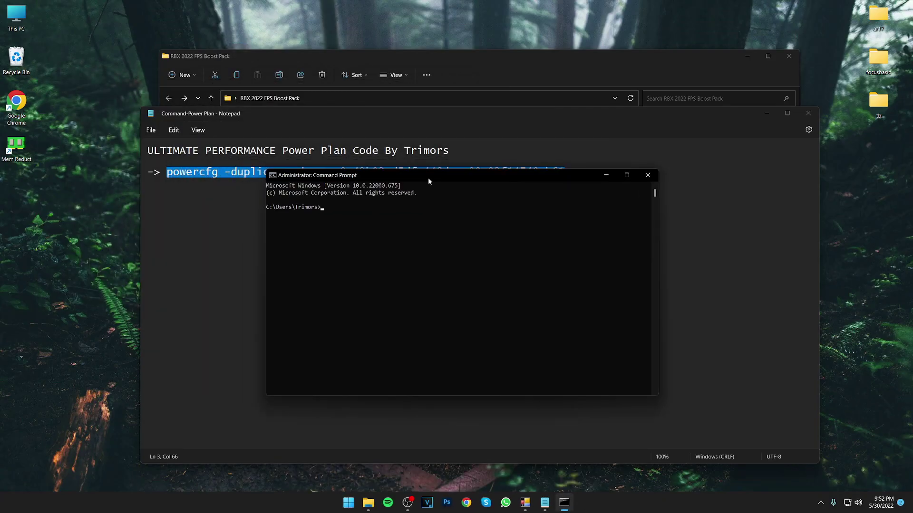
Run the copied powercfg -duplicatescheme command in Command Prompt and close its window.
key(ctrl+v)
key(Return)
drag(452, 215, 517, 215)
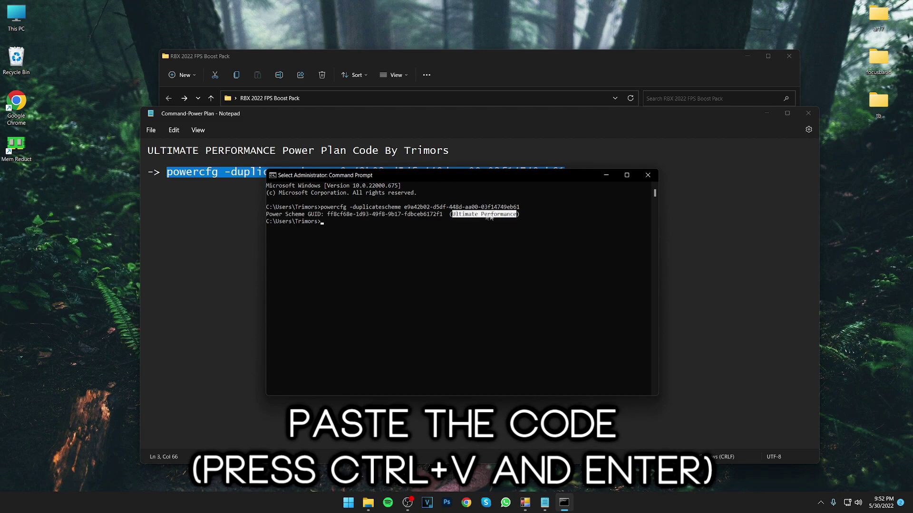
click(648, 175)
click(523, 309)
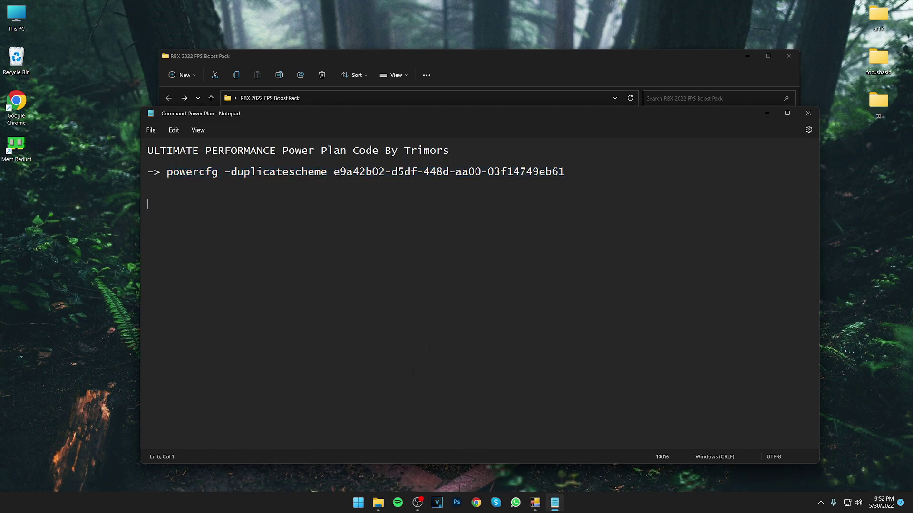
Search for power plan, open Choose a power plan and select the last Ultimate Performance plan among the additional plans.
click(360, 504)
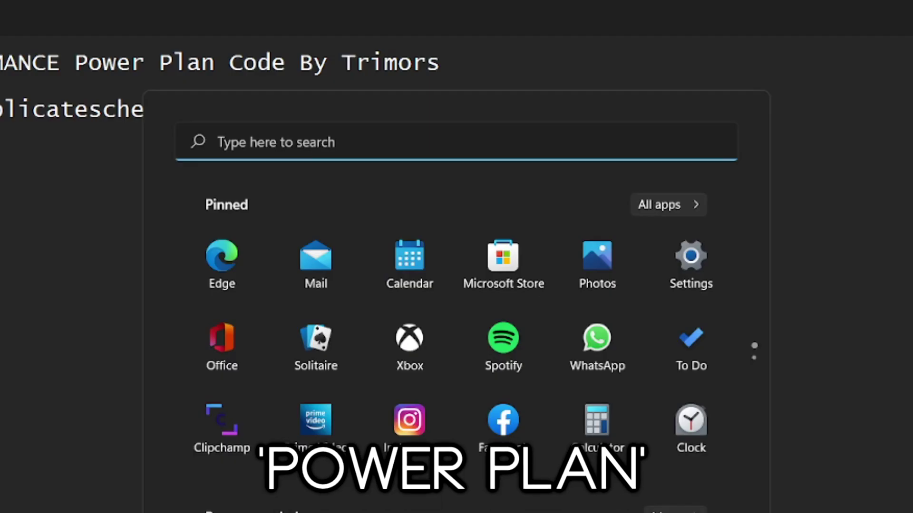
text(power plan)
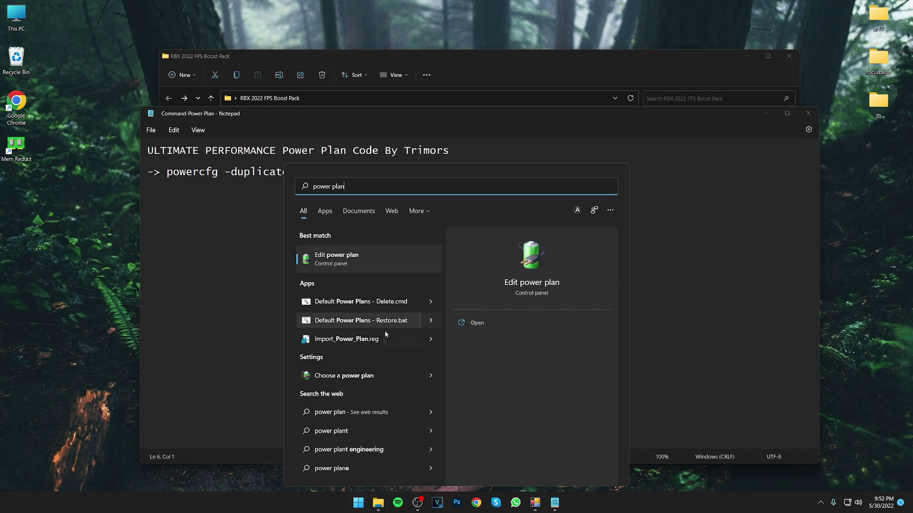
click(357, 377)
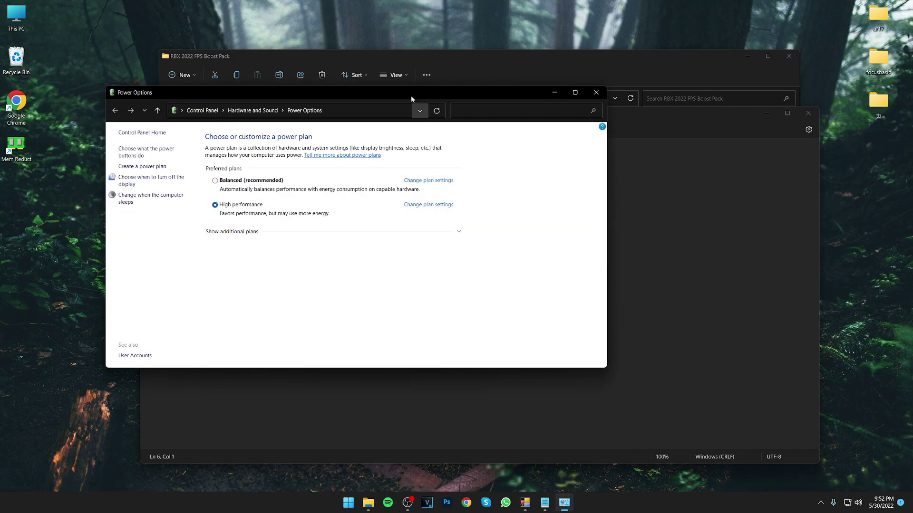
drag(411, 95, 505, 102)
click(559, 244)
scroll(554, 235, down, 5)
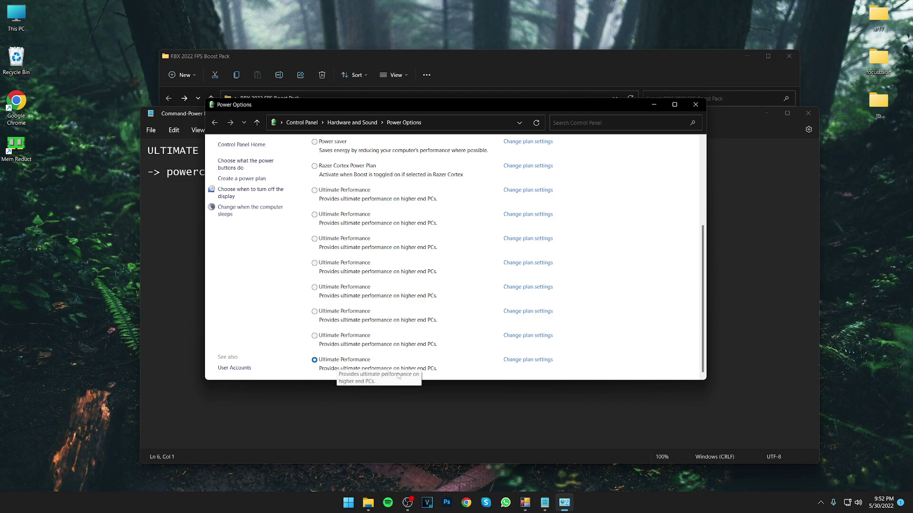
Close the Power Options window, the Command-Power Plan document and the RBX 2022 FPS Boost Pack folder.
click(695, 104)
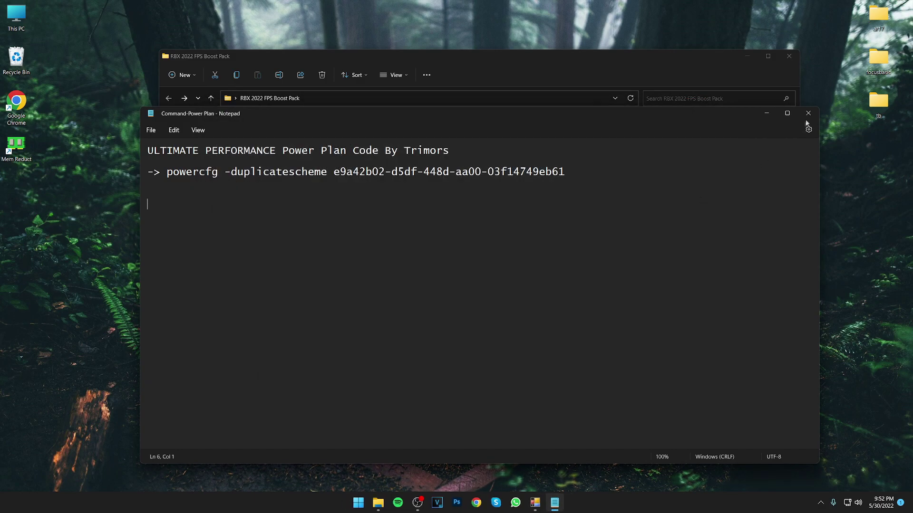
click(808, 114)
click(788, 56)
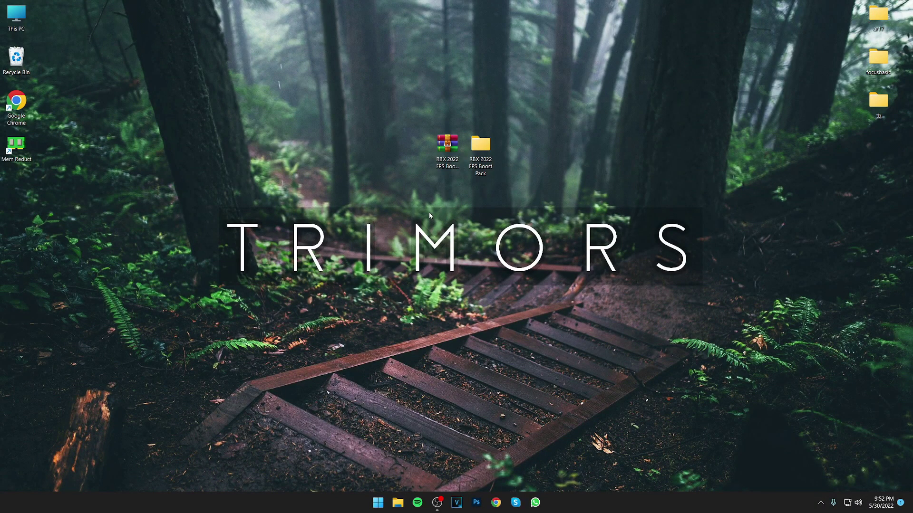
Open NVIDIA Control Panel from the desktop and show the Program Settings of Manage 3D Settings.
right_click(429, 212)
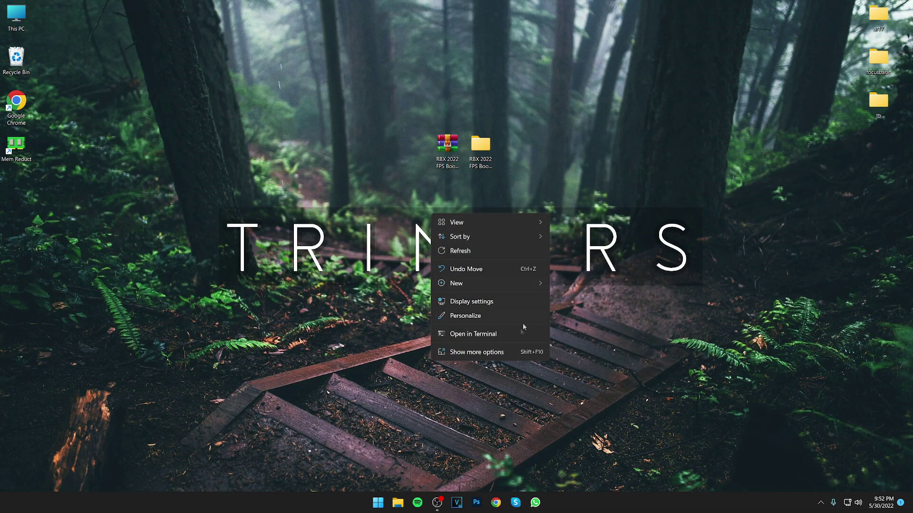
click(476, 353)
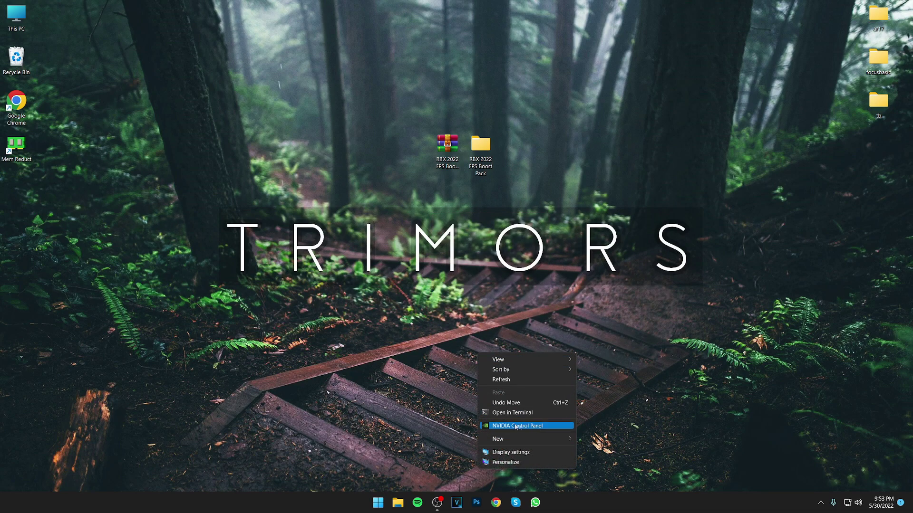
click(533, 426)
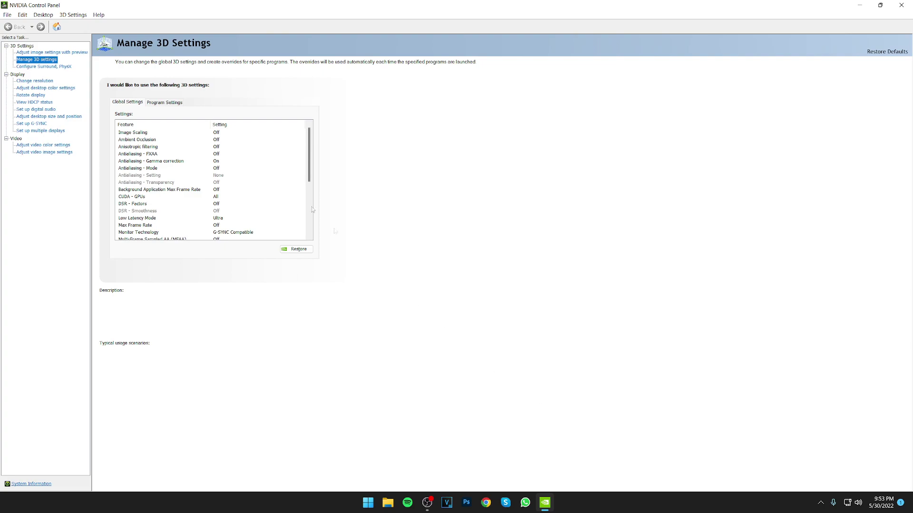
click(167, 102)
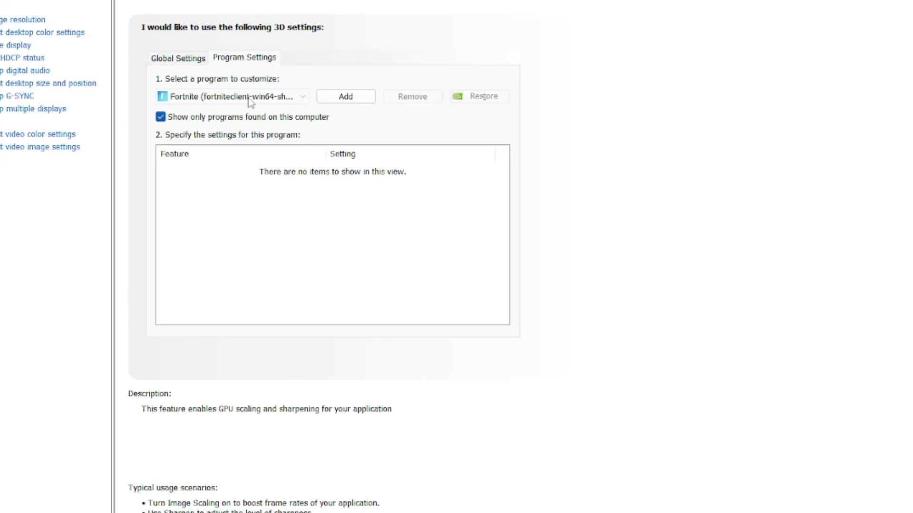
Look through the list of customizable programs for Roblox and close the list without choosing one.
click(250, 99)
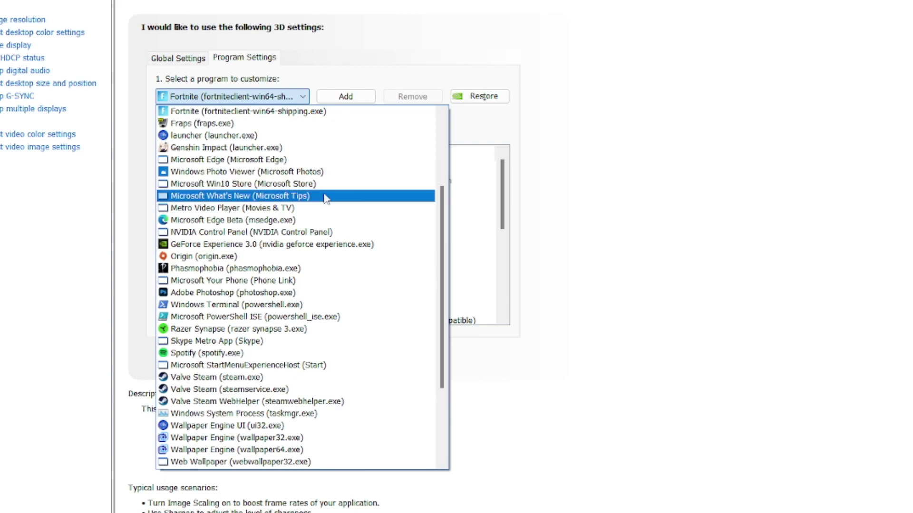
scroll(330, 250, down, 2)
scroll(330, 255, down, 1)
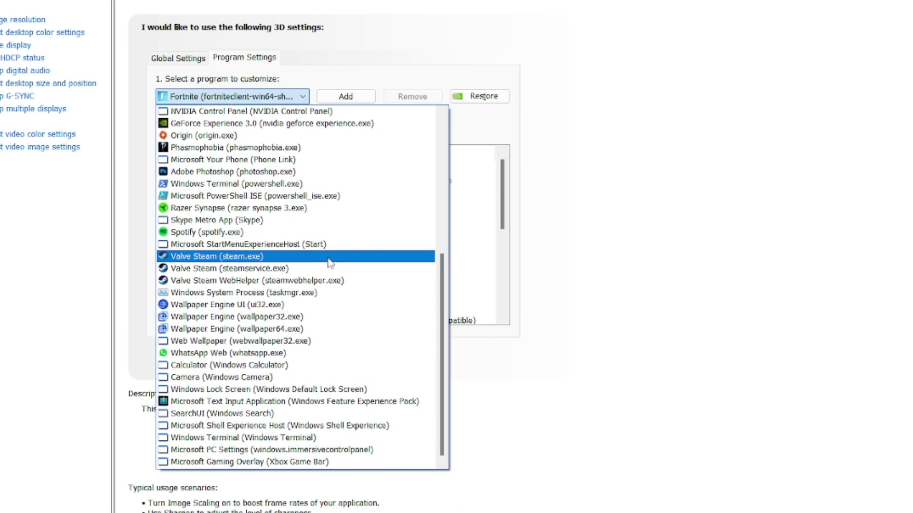
scroll(329, 292, up, 7)
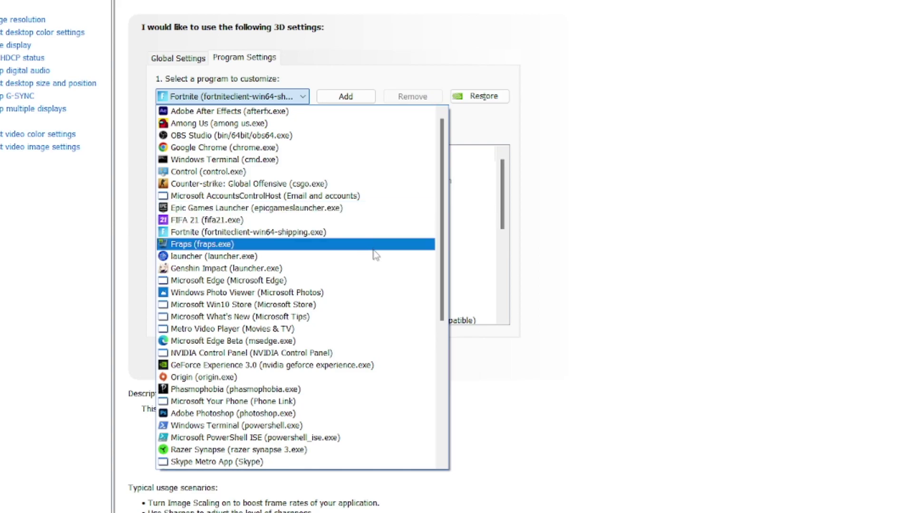
scroll(340, 378, down, 1)
click(738, 459)
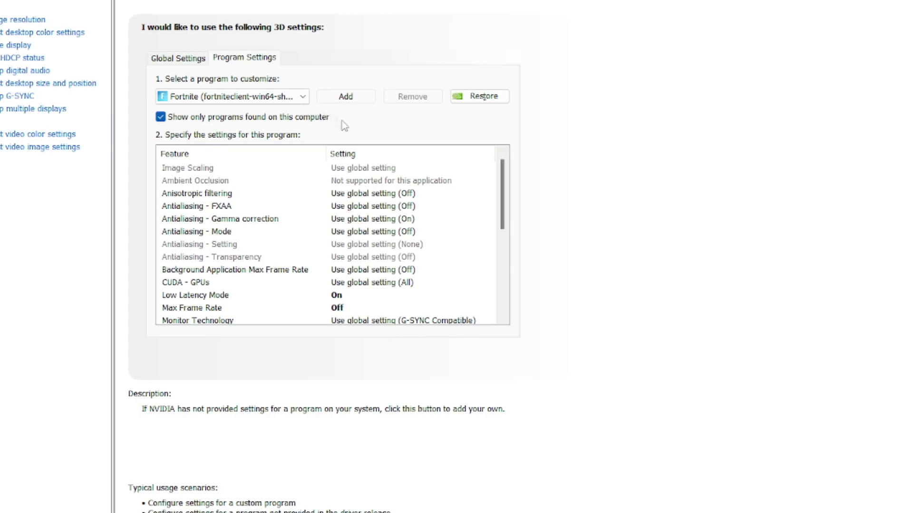
Add RobloxPlayerBeta from the version folder in Program Files (x86)\Roblox\Versions as a program to customize.
click(346, 97)
scroll(857, 441, down, 5)
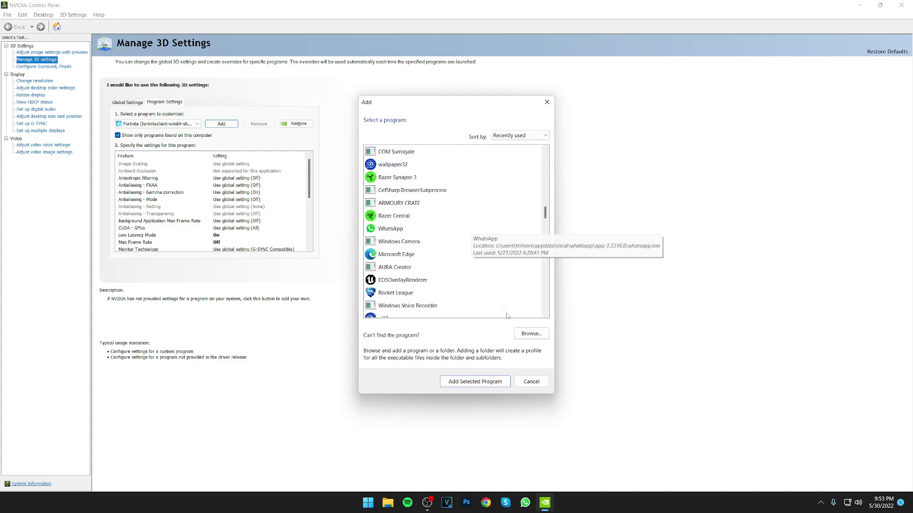
click(531, 336)
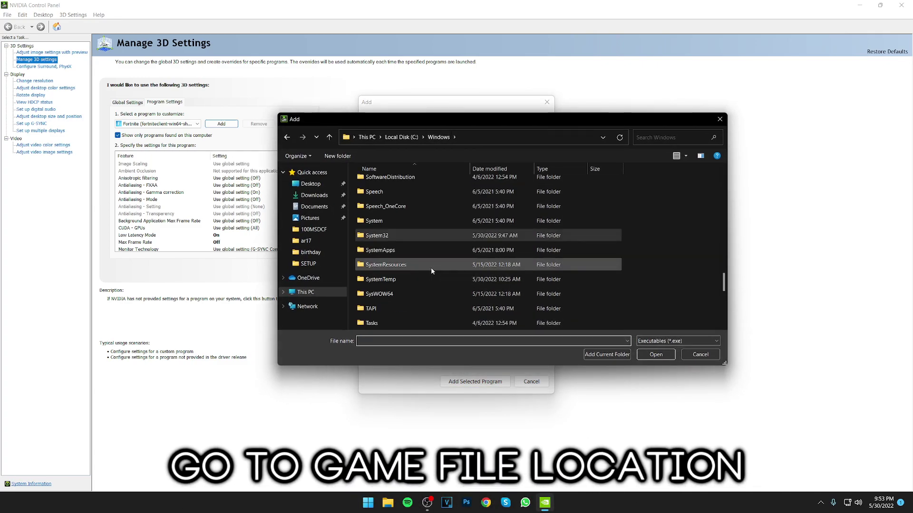
click(402, 138)
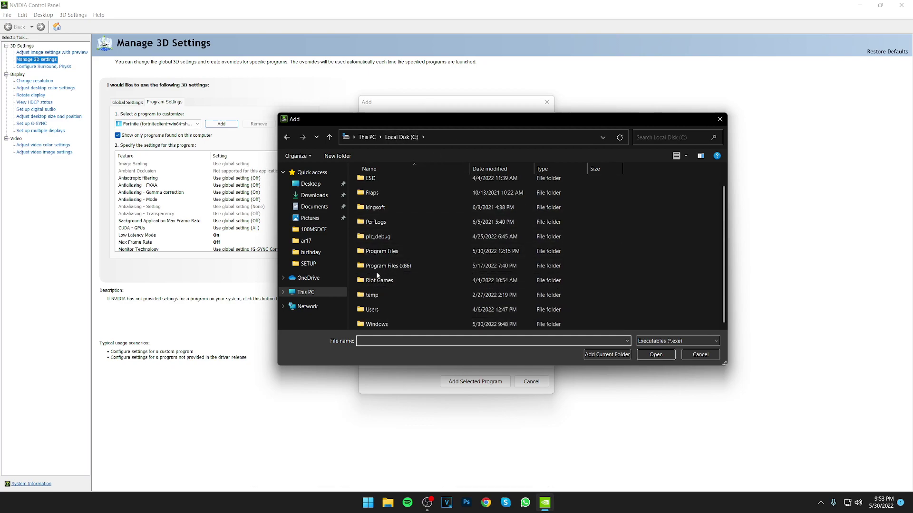
double_click(430, 266)
scroll(425, 260, down, 5)
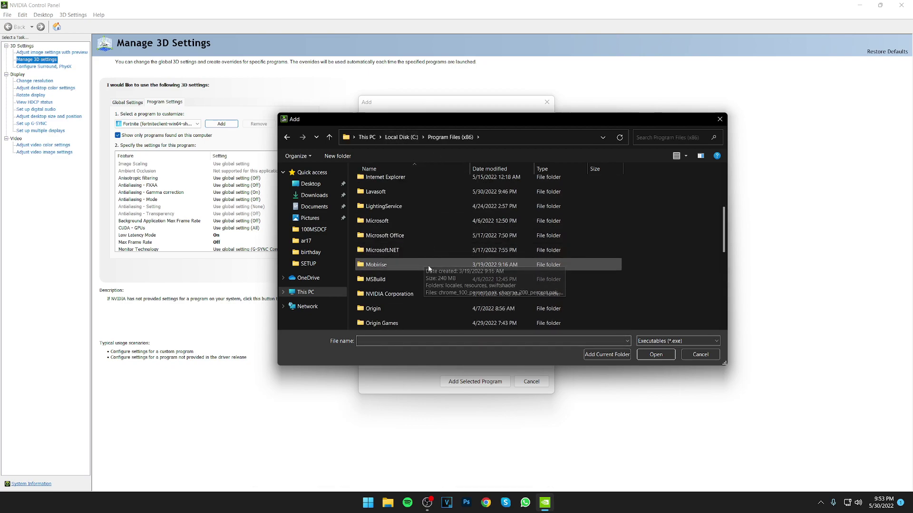
double_click(375, 294)
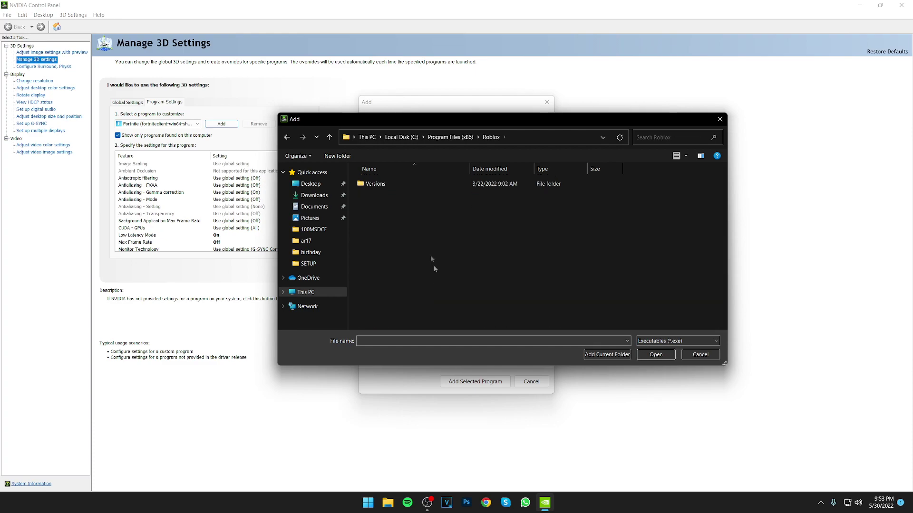
double_click(392, 185)
double_click(395, 185)
click(417, 261)
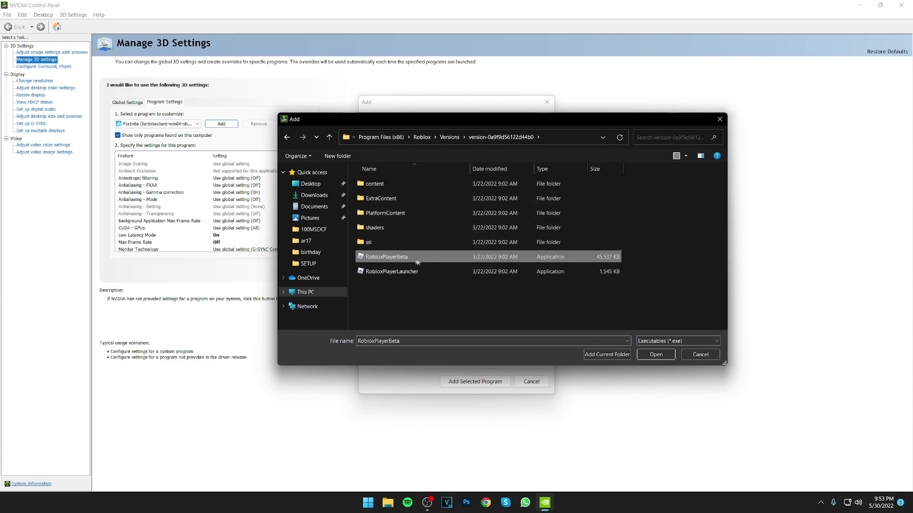
click(653, 360)
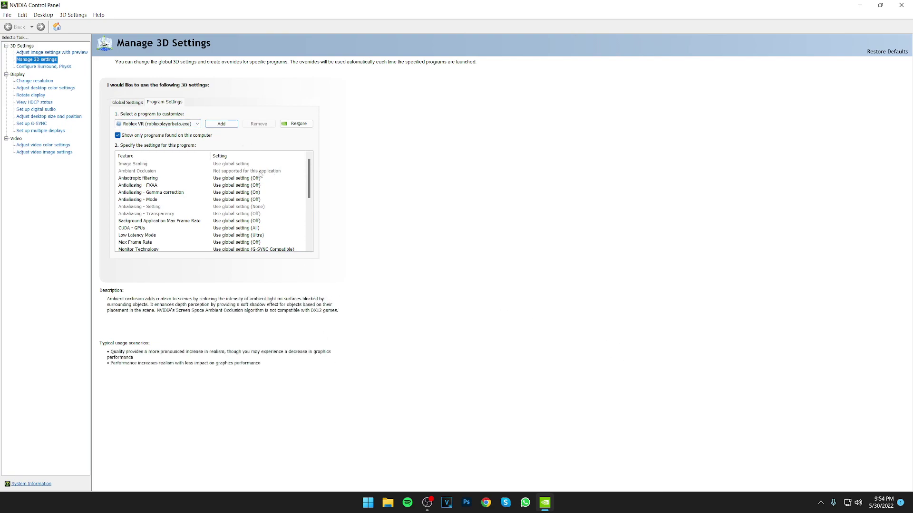
Set the power management mode for Roblox to Prefer maximum performance.
scroll(149, 230, down, 2)
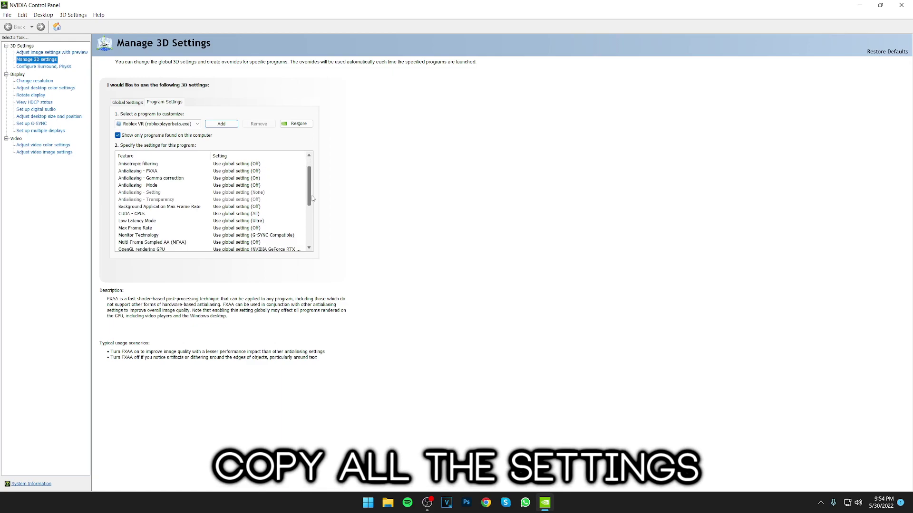
click(230, 228)
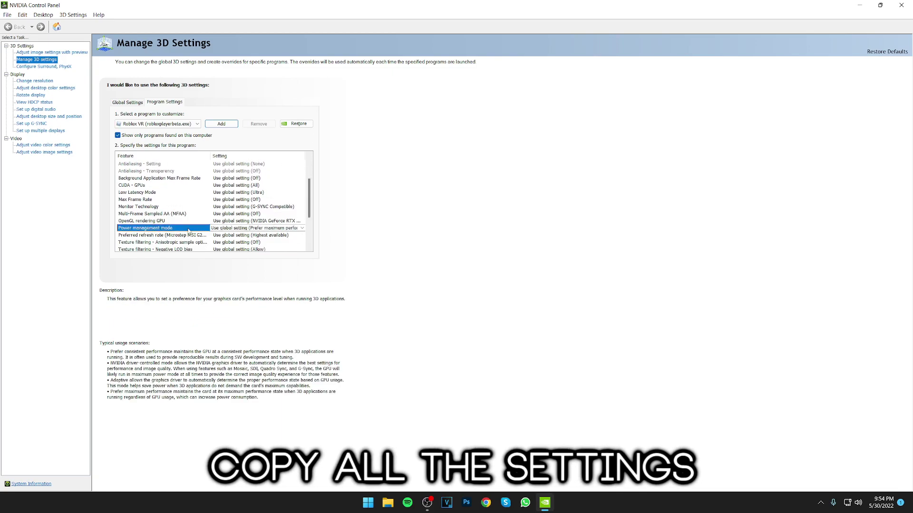
click(260, 251)
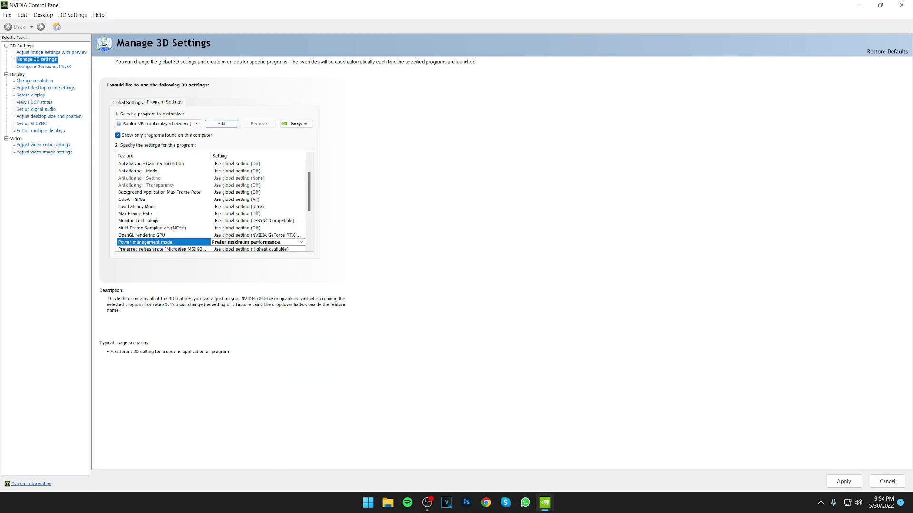
Set vertical sync to Off and texture filtering quality to High performance for Roblox.
drag(309, 202, 316, 229)
click(254, 235)
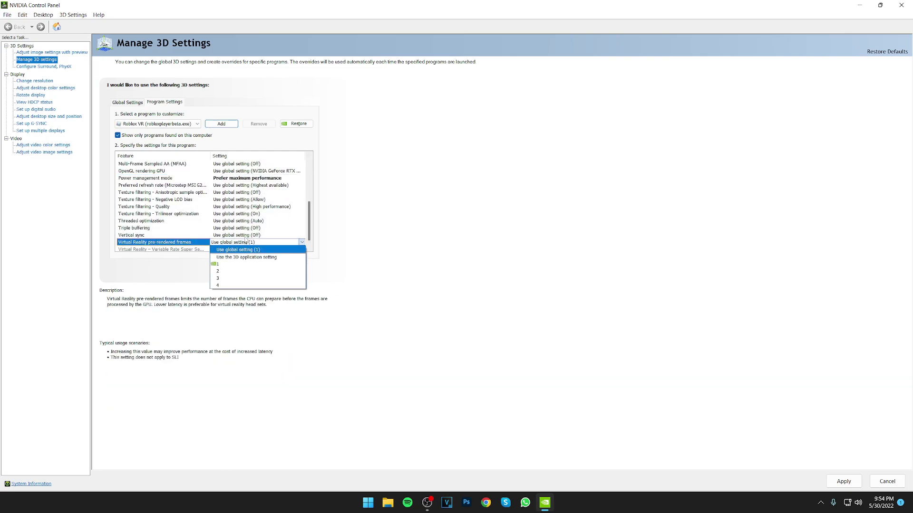
click(255, 239)
click(228, 259)
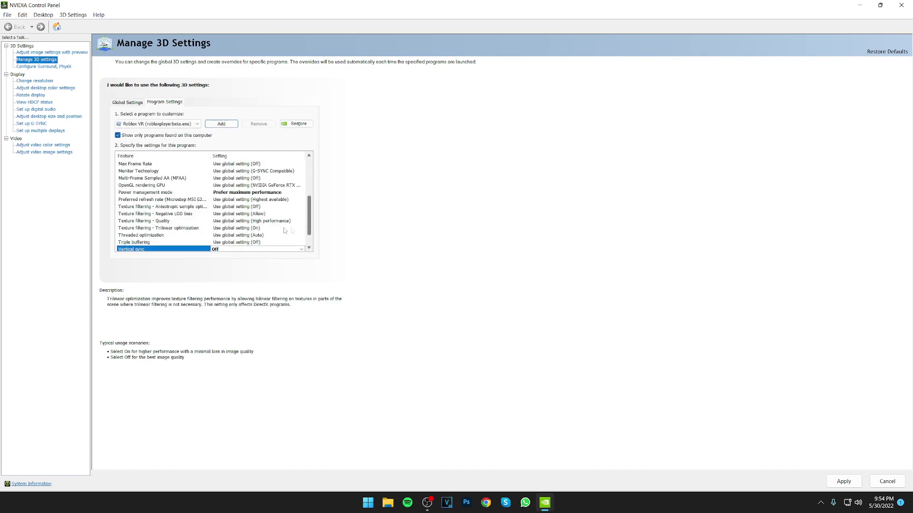
click(250, 221)
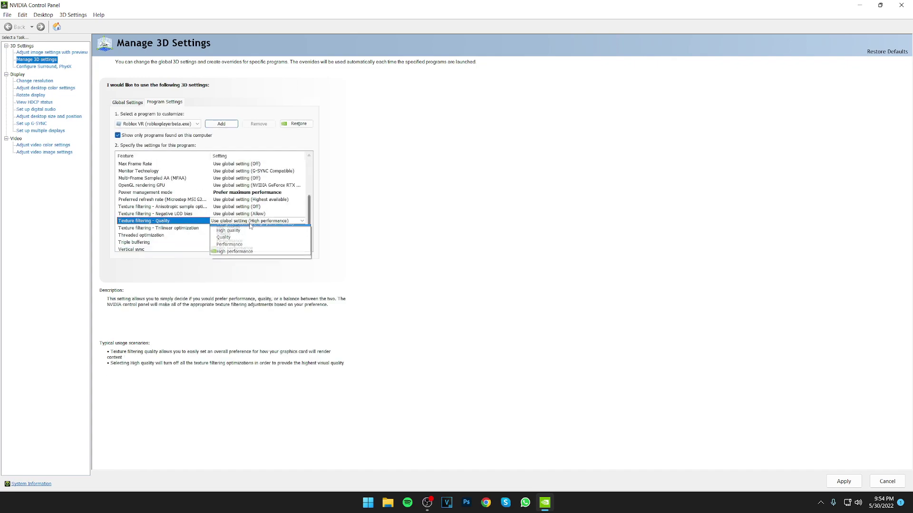
click(236, 257)
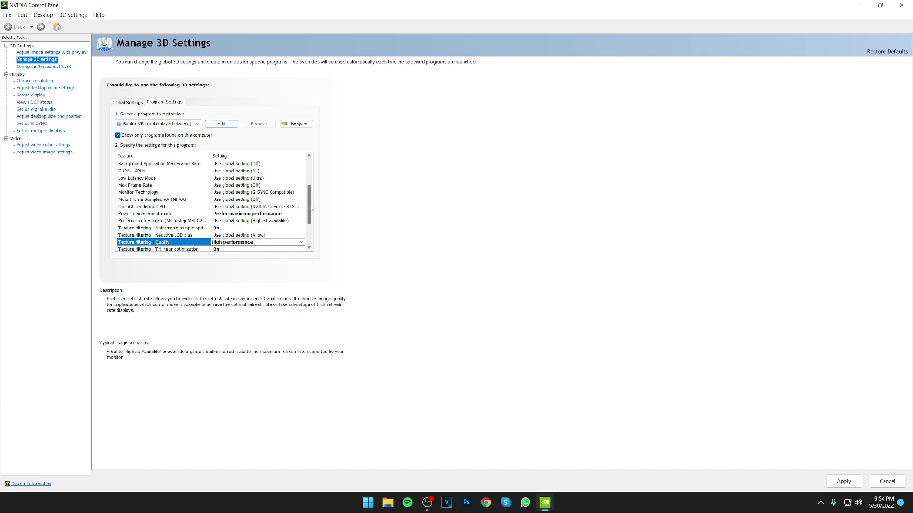
Set the preferred refresh rate for Roblox to Highest available, apply the 3D settings, and close NVIDIA Control Panel.
scroll(311, 208, up, 3)
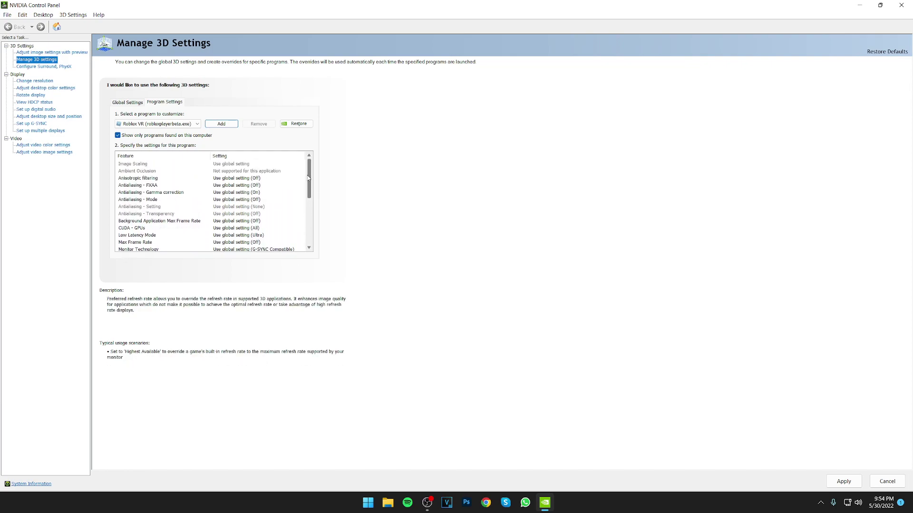
scroll(259, 205, down, 3)
click(262, 206)
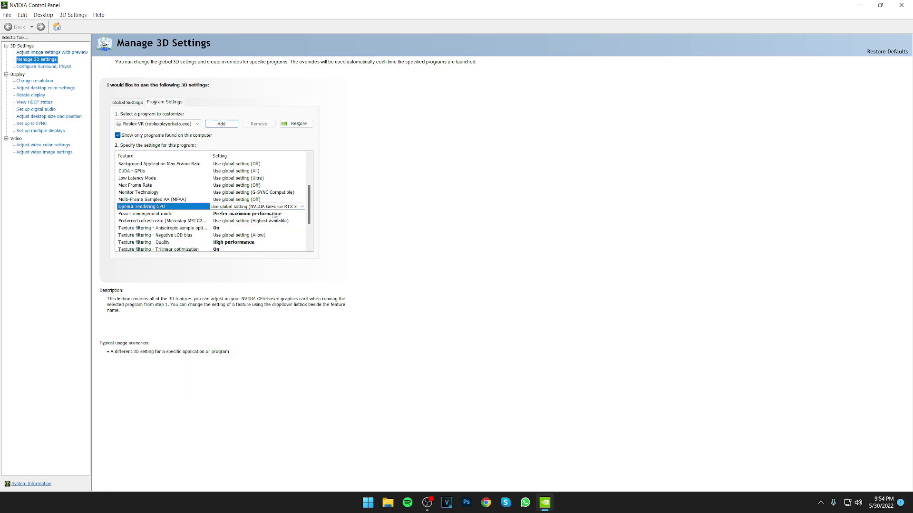
click(264, 221)
click(261, 221)
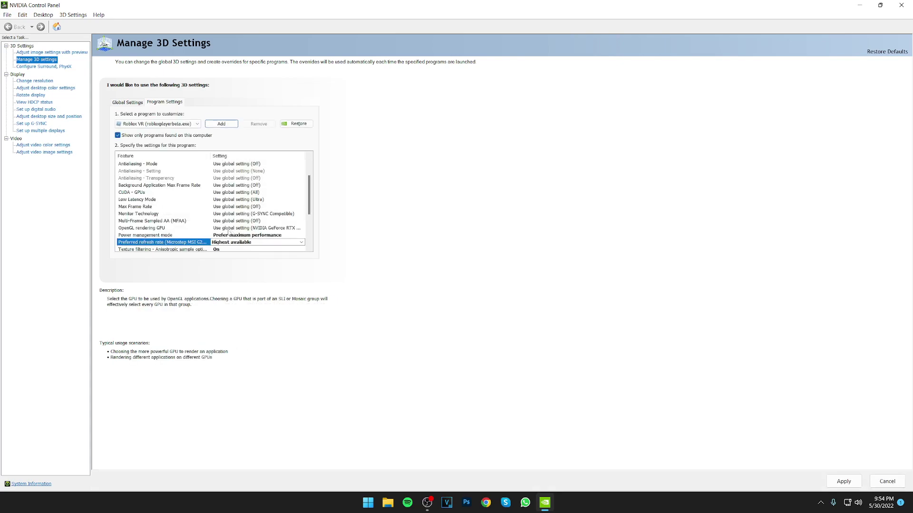
scroll(311, 221, down, 2)
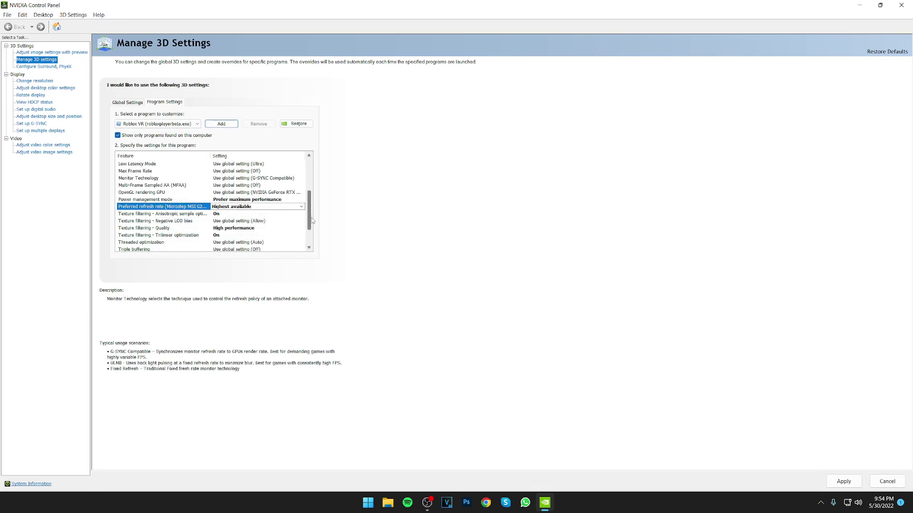
click(843, 481)
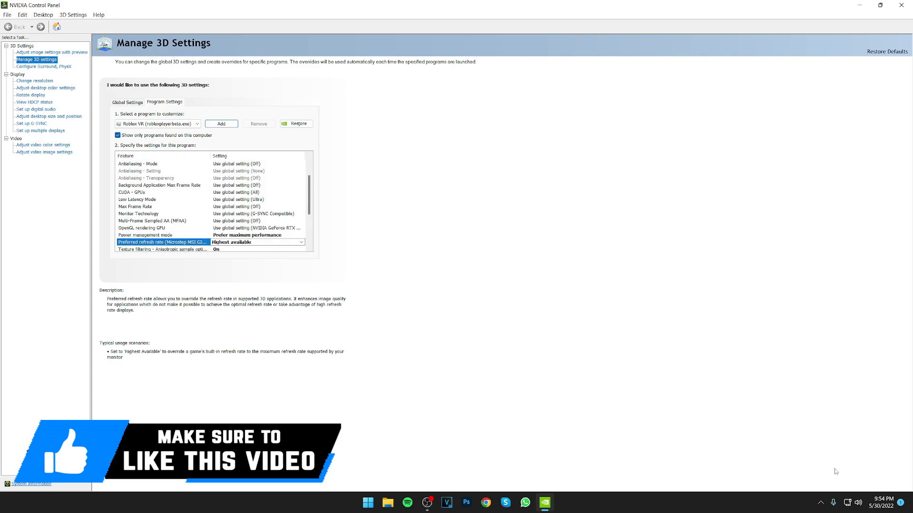
click(901, 5)
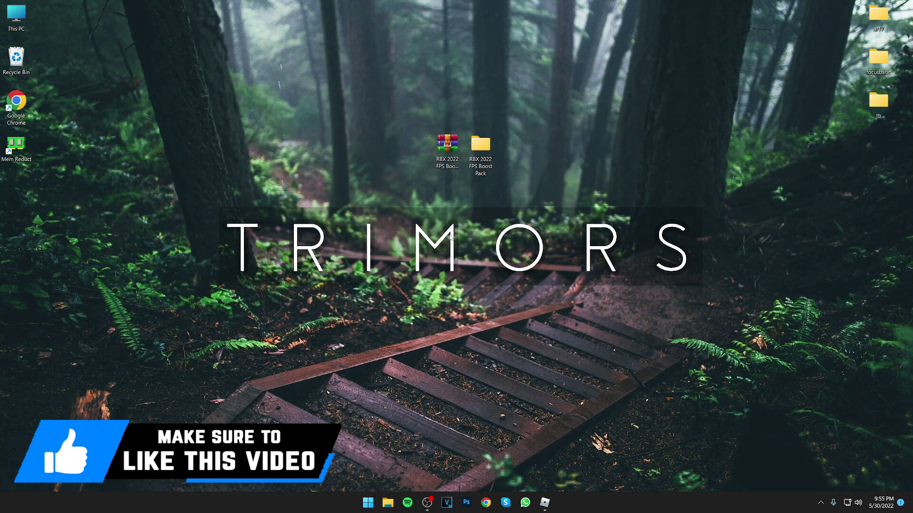
Switch to the running Roblox game, move the character around the cafeteria while looking around, and minimize the game.
click(544, 502)
key(w)
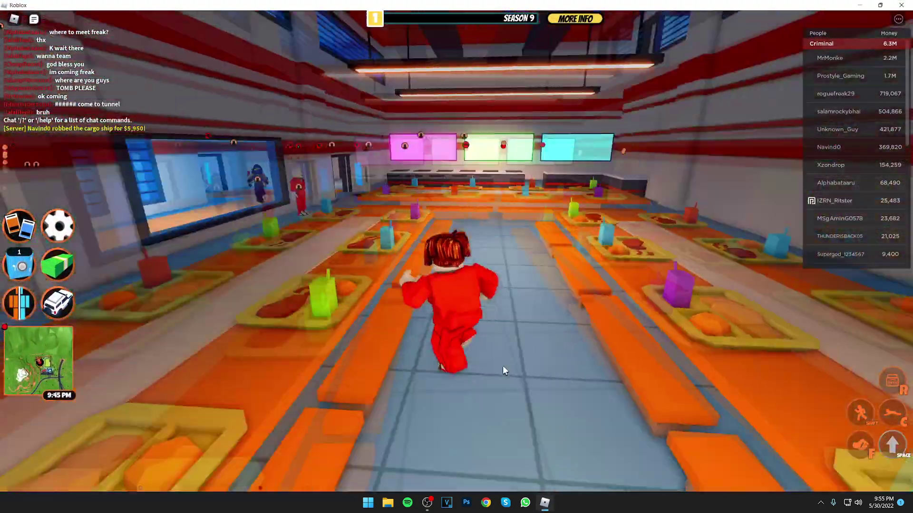
key(space)
key(Left)
key(Left)
key(Left)
key(Left)
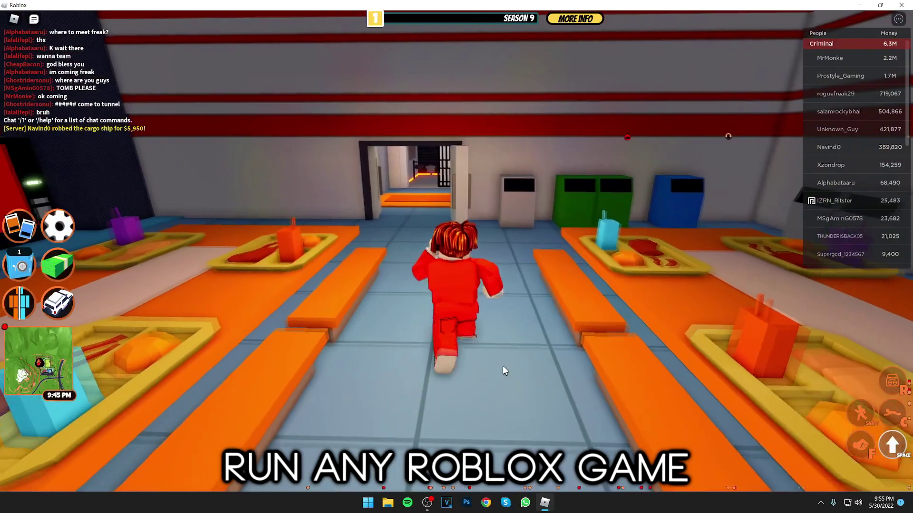
key(Right)
key(Right)
key(Right)
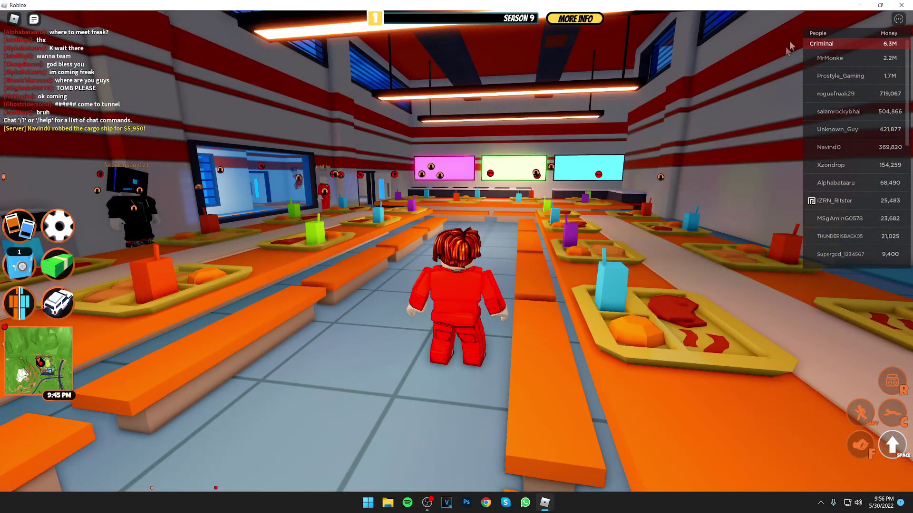
click(858, 6)
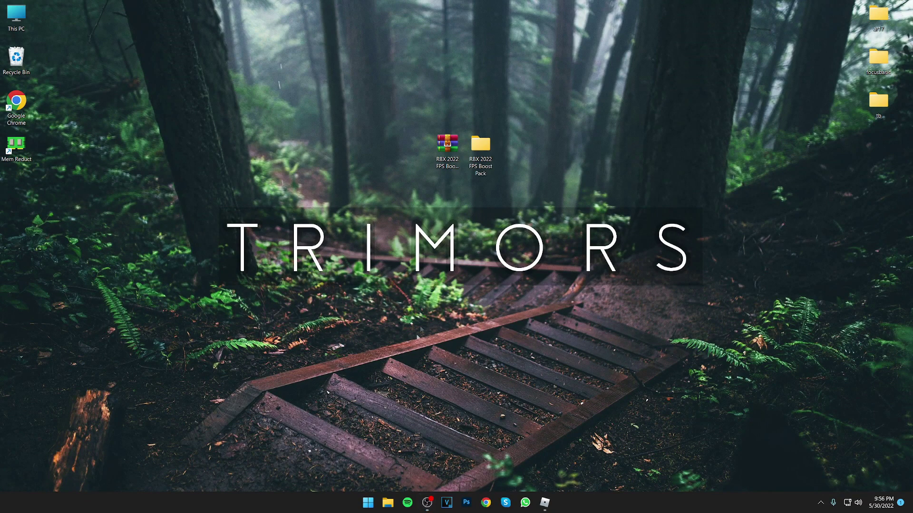
Search Windows for task manager, open Task Manager, and move its window aside on the desktop.
click(368, 503)
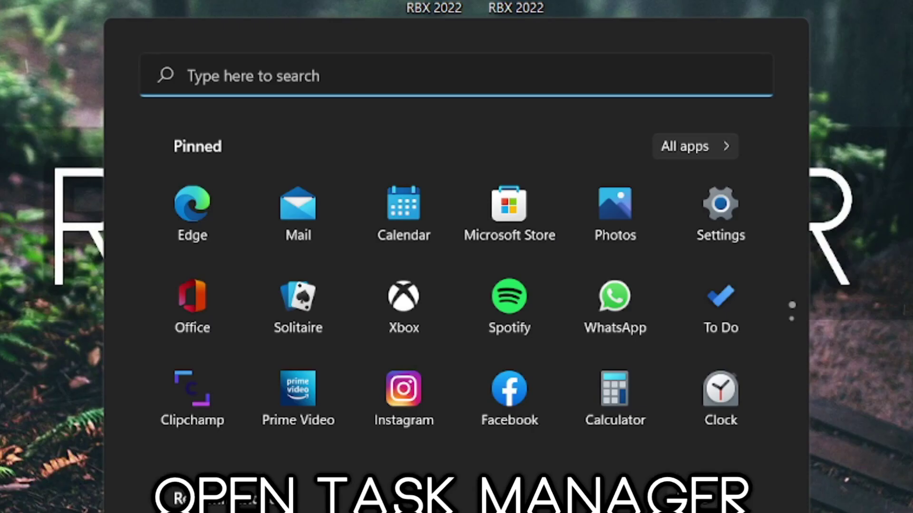
text(task mana)
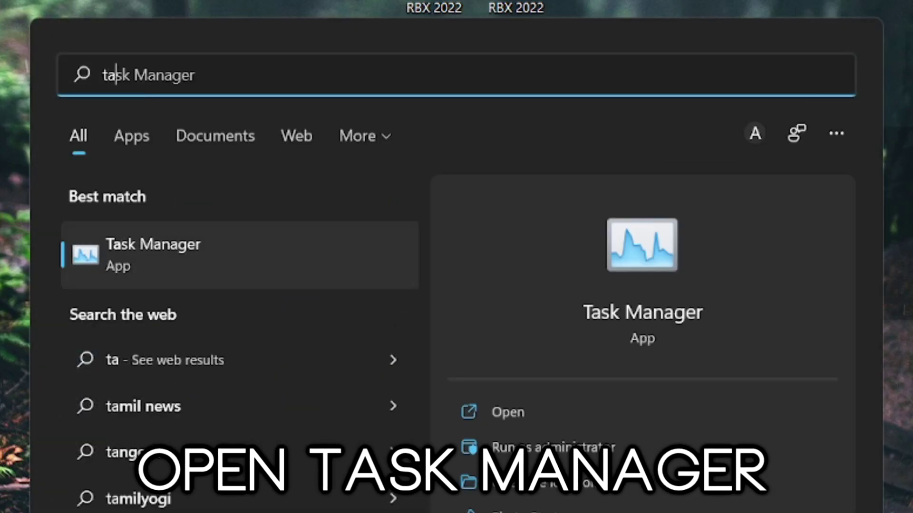
text(ger)
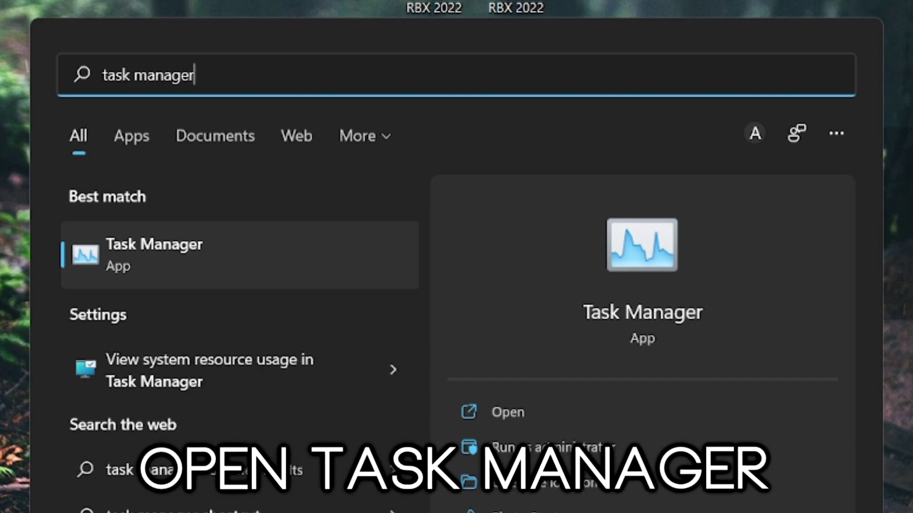
click(255, 279)
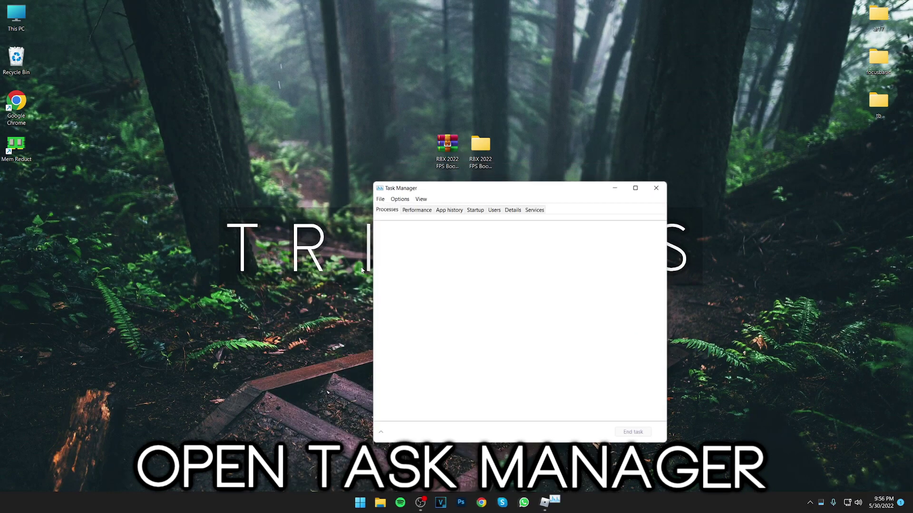
drag(521, 193, 369, 169)
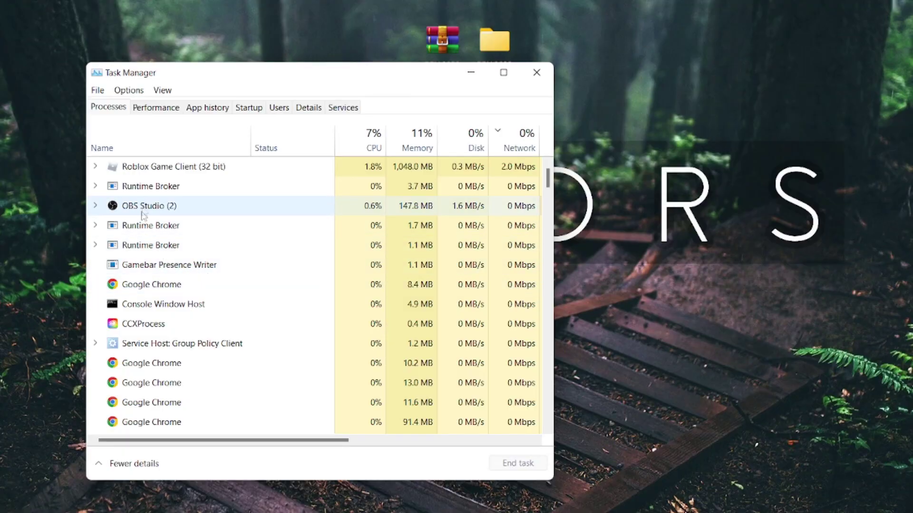
Go from the Roblox Game Client (32 bit) process to its RobloxPlayerBeta.exe entry in the detailed process list.
click(292, 227)
right_click(260, 164)
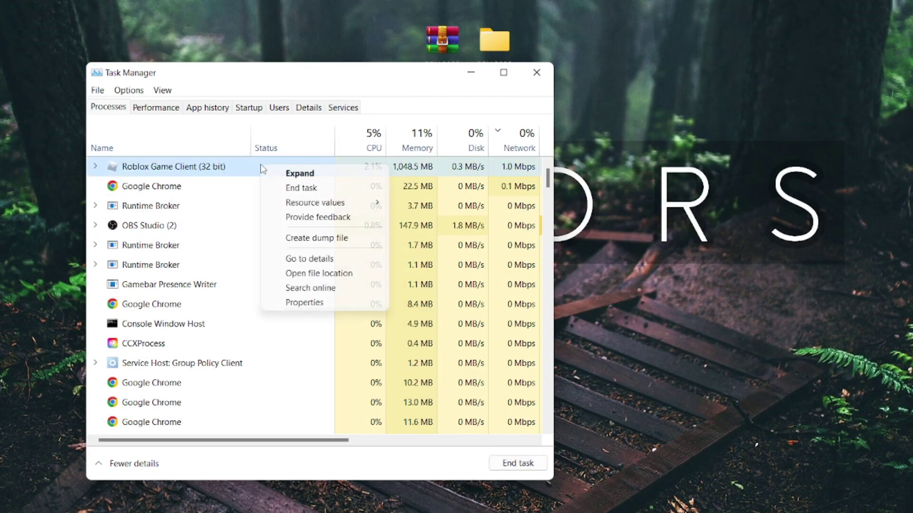
click(327, 259)
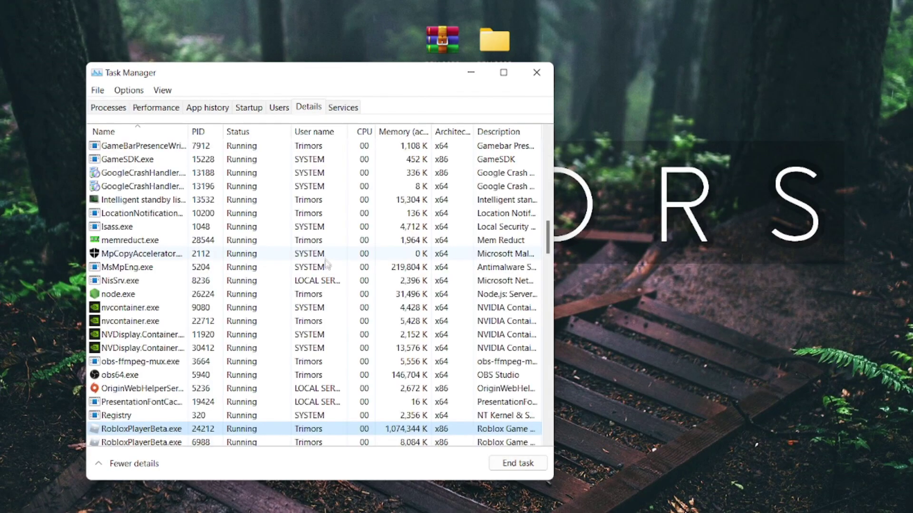
Set the priority of the first RobloxPlayerBeta.exe process to High and confirm the change.
scroll(182, 352, down, 2)
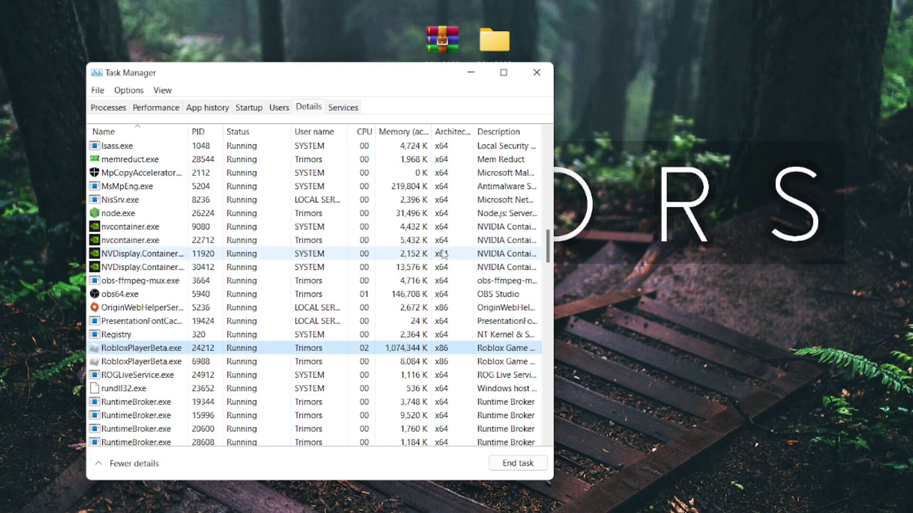
right_click(194, 350)
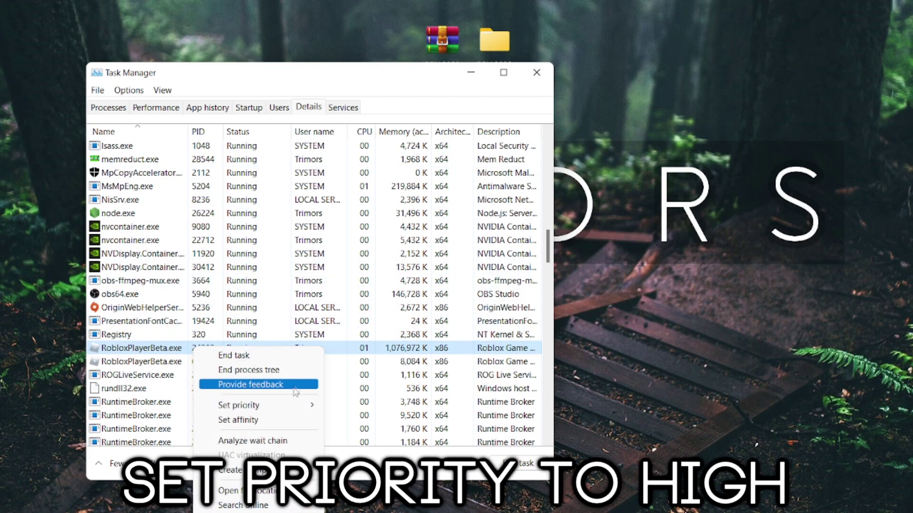
mouse_move(285, 405)
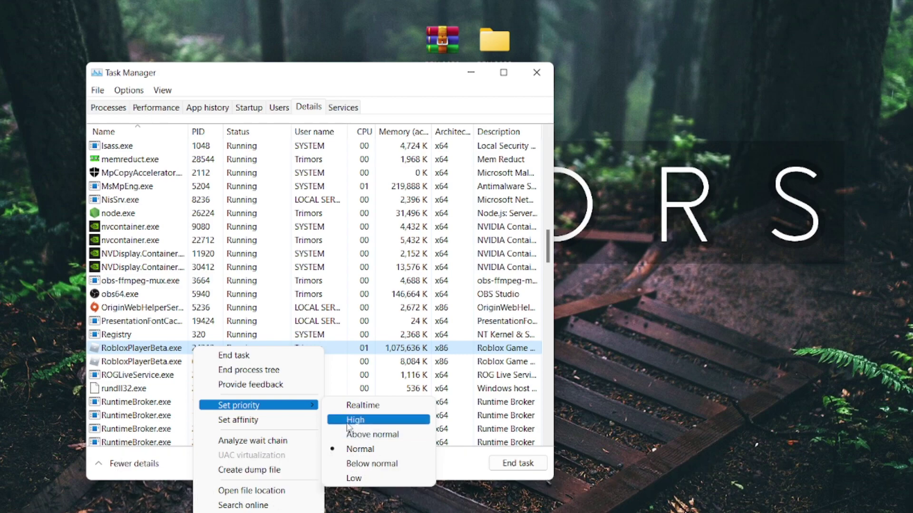
click(382, 420)
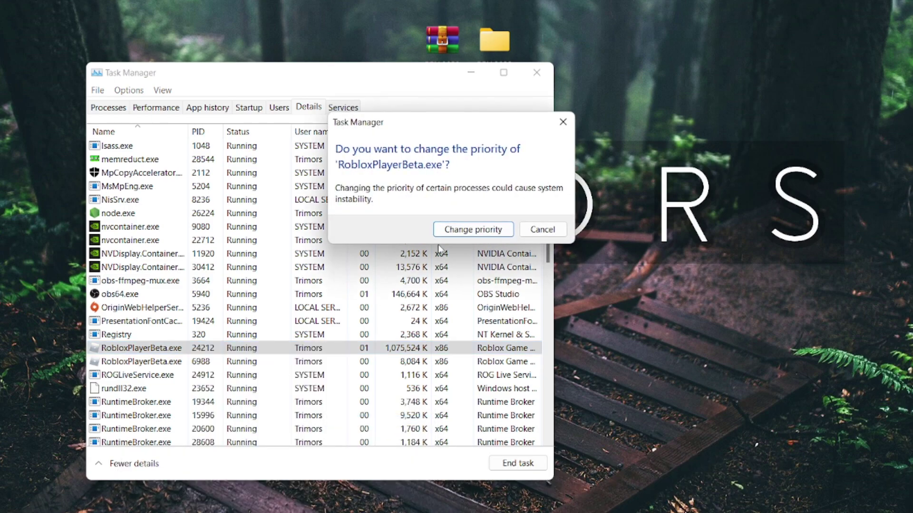
click(487, 229)
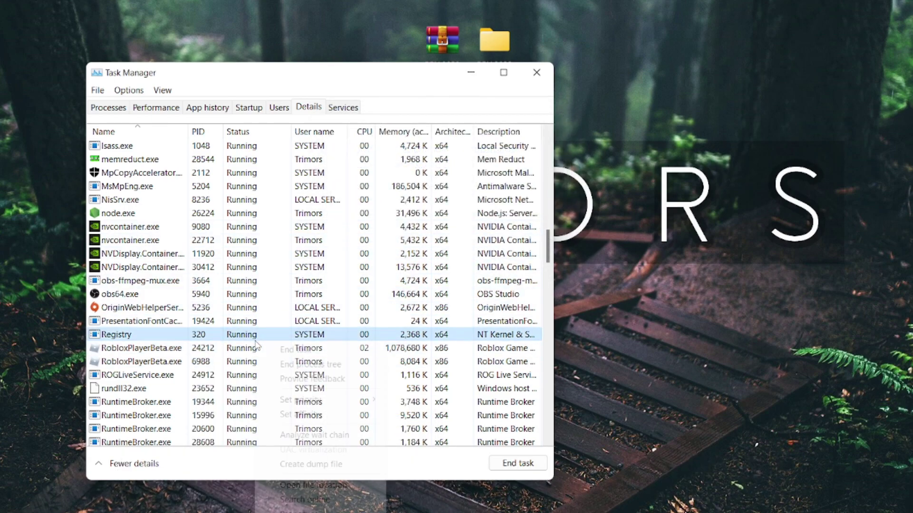
Check the first process's priority, set the second RobloxPlayerBeta.exe process to High priority as well, and close Task Manager.
right_click(243, 349)
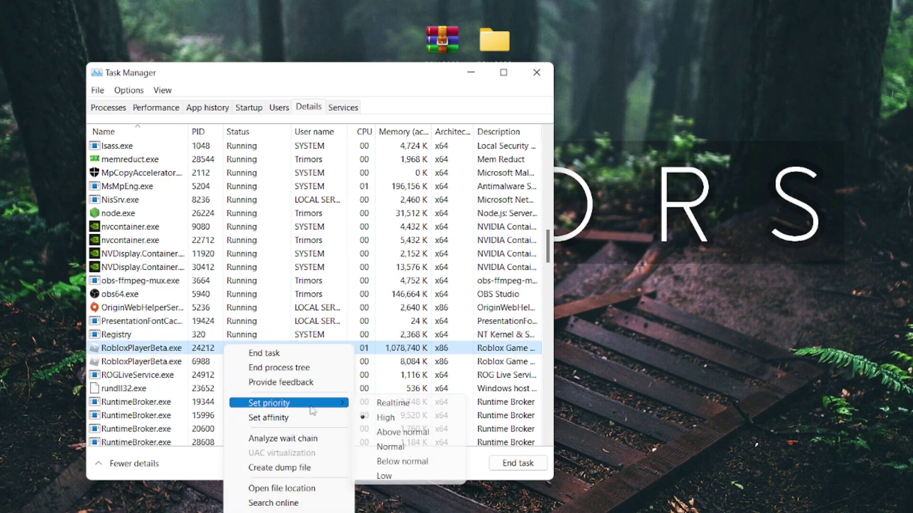
click(184, 362)
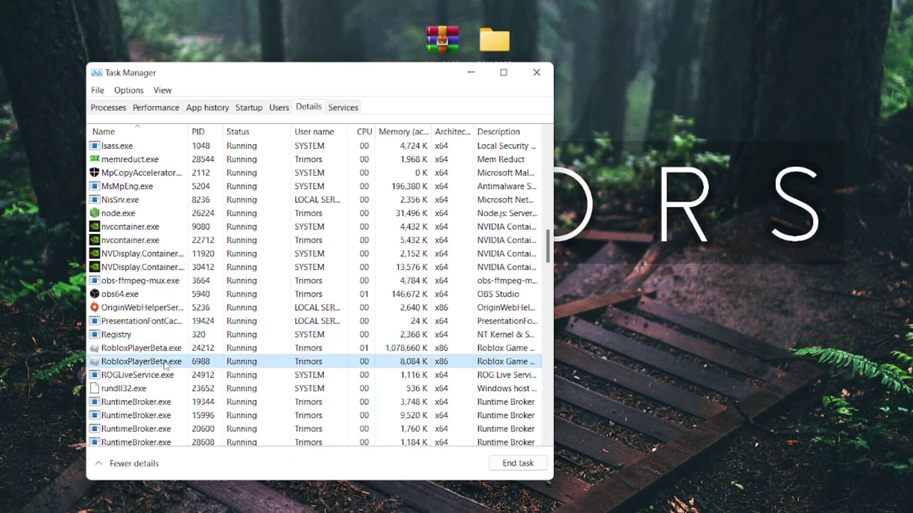
right_click(167, 364)
mouse_move(251, 426)
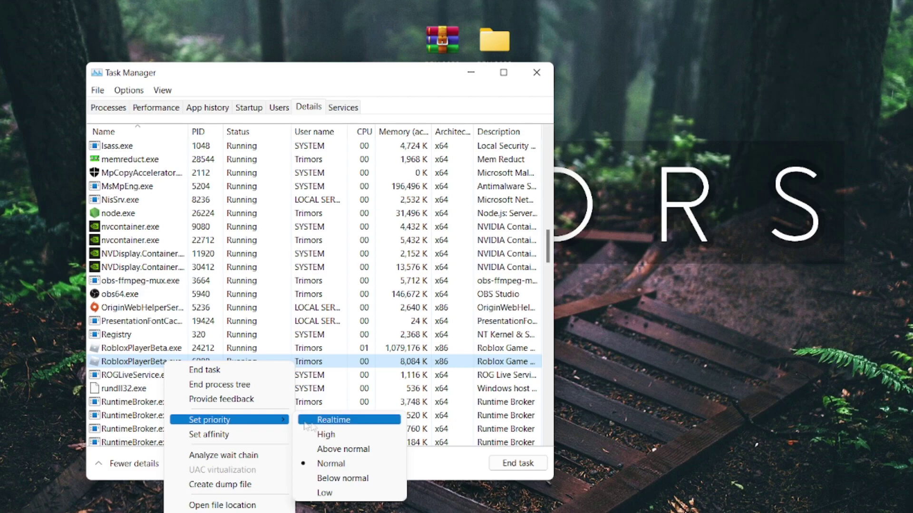
click(348, 435)
click(457, 233)
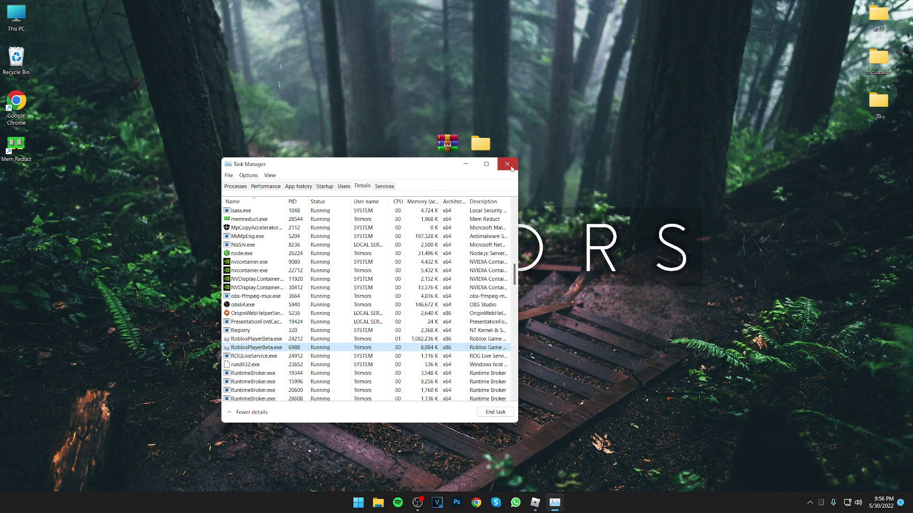
click(507, 165)
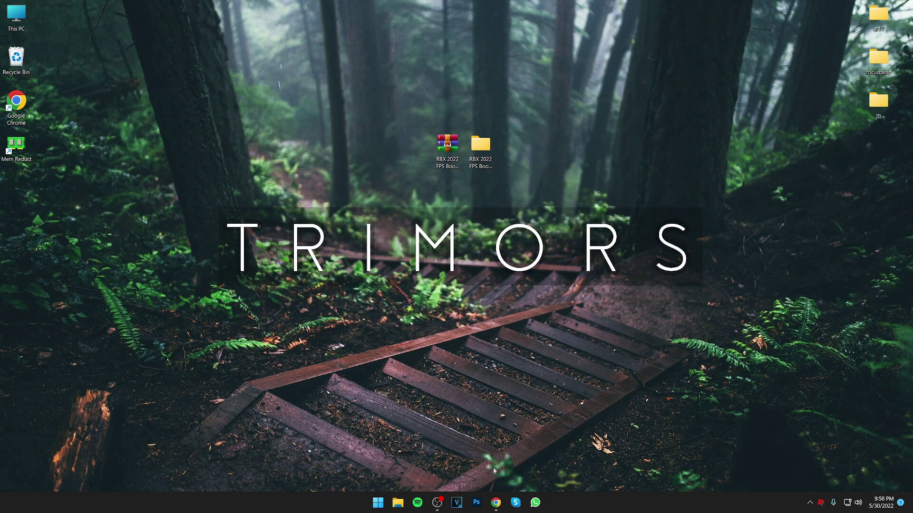
Switch to Chrome and download rbxfpsunlocker-x64.zip for Roblox FPS Unlocker v4.4.2 from the axstin/rbxfpsunlocker releases page, opening the archive.
click(495, 502)
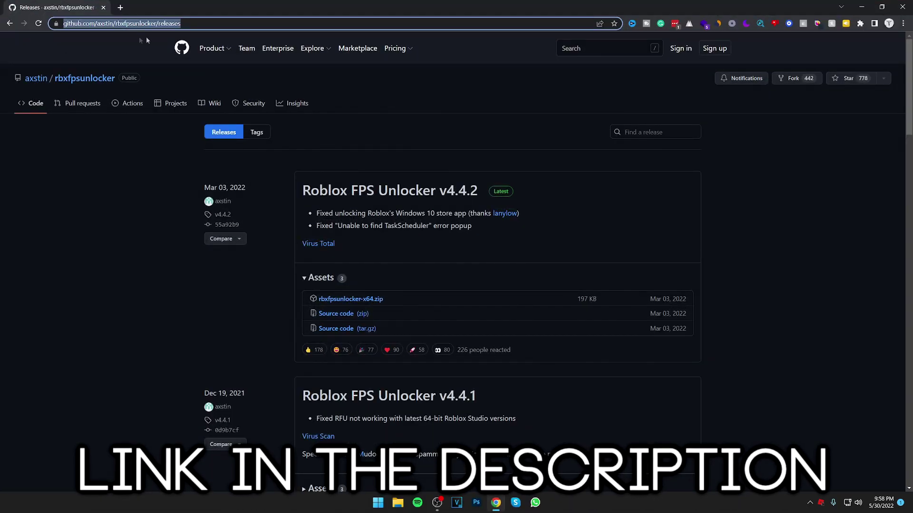
click(88, 46)
scroll(157, 119, down, 2)
scroll(224, 190, up, 2)
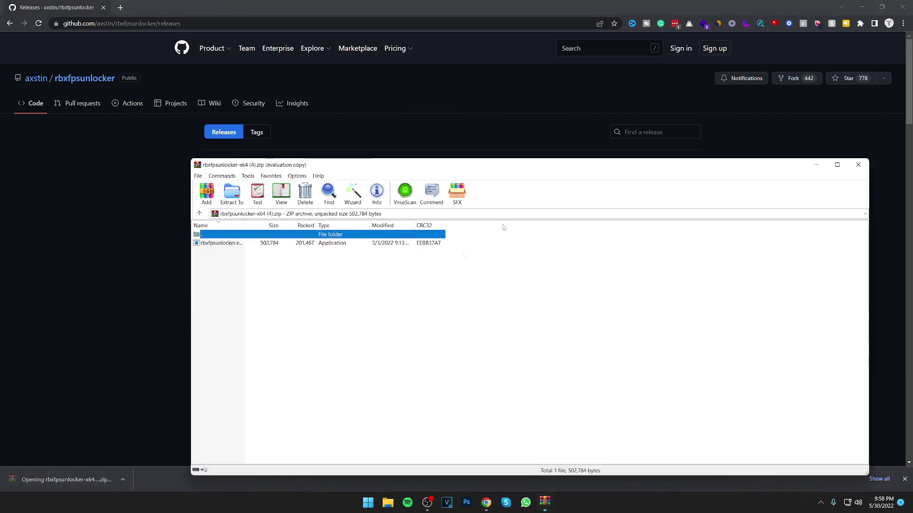
Close the browser, extract the rbxfpsunlocker application from the archive to the desktop, and run it as administrator.
click(897, 6)
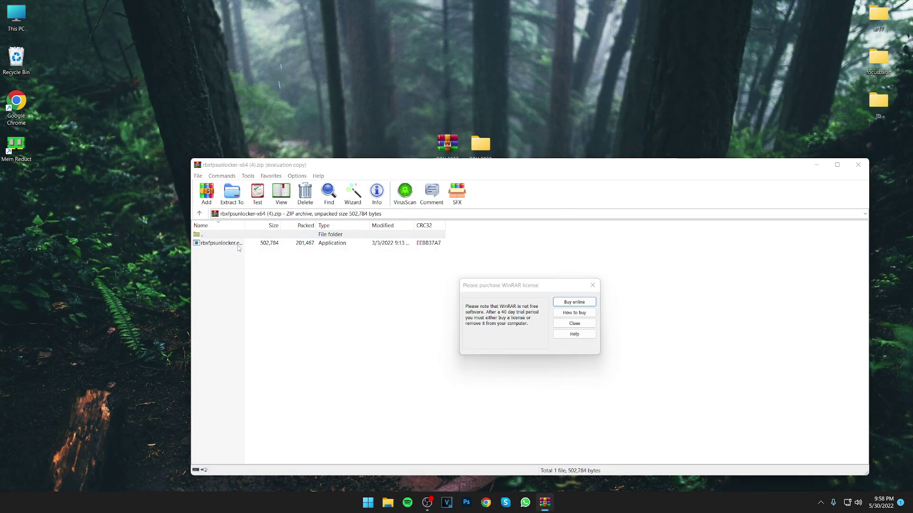
click(573, 325)
click(220, 244)
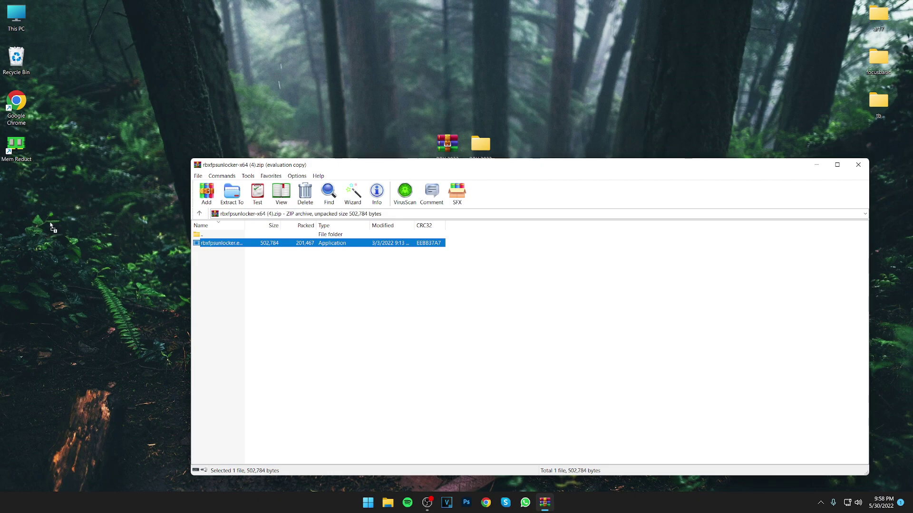
click(858, 164)
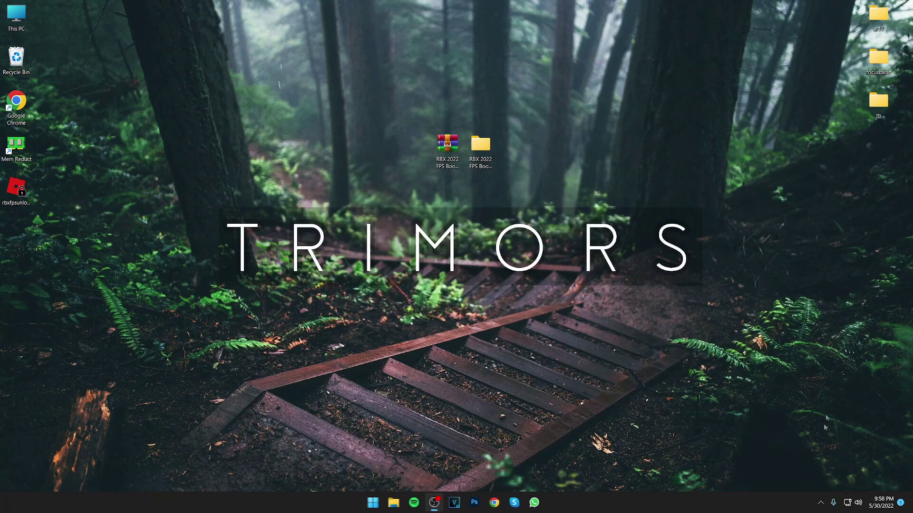
right_click(19, 194)
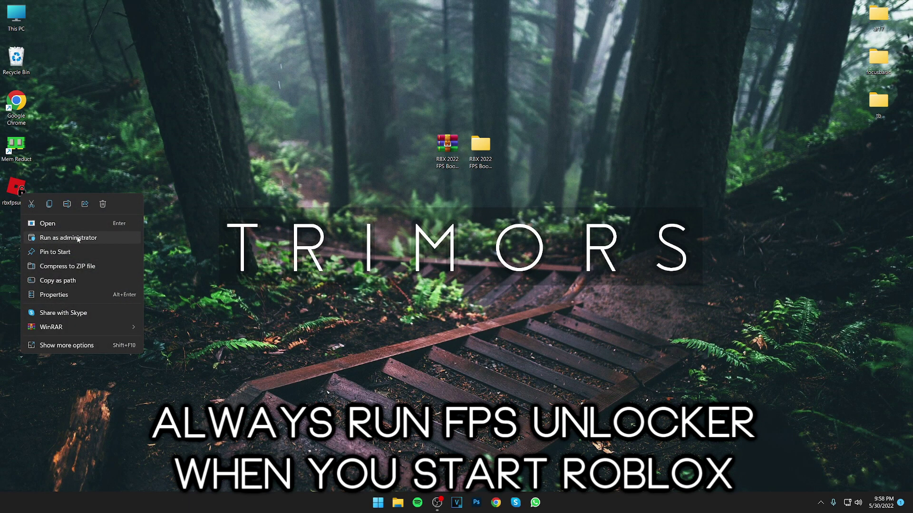
click(50, 236)
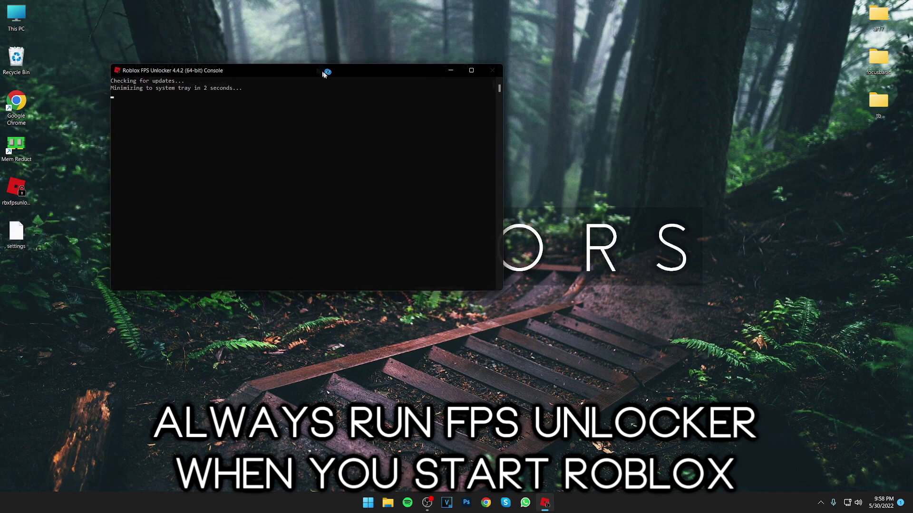